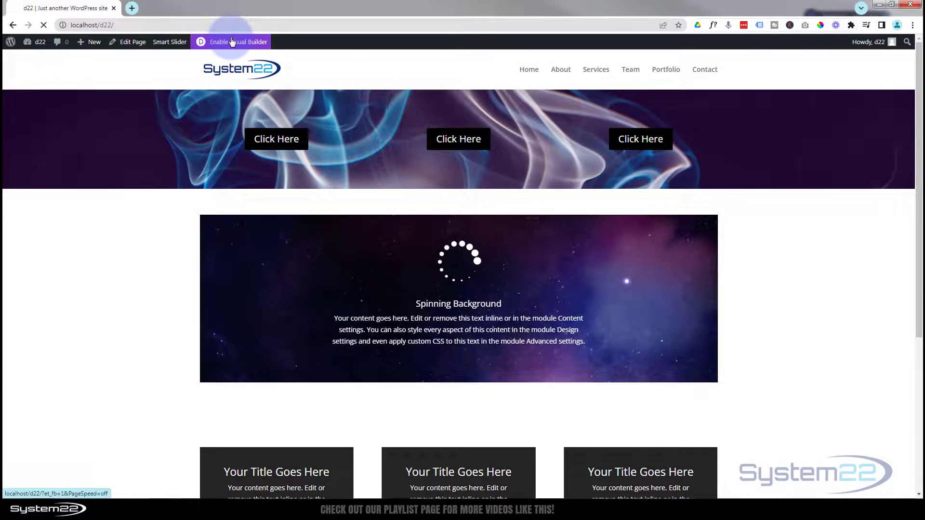
- Open the page in the Visual Builder and add a regular section with a one-column row below the Click Here banner
click(232, 42)
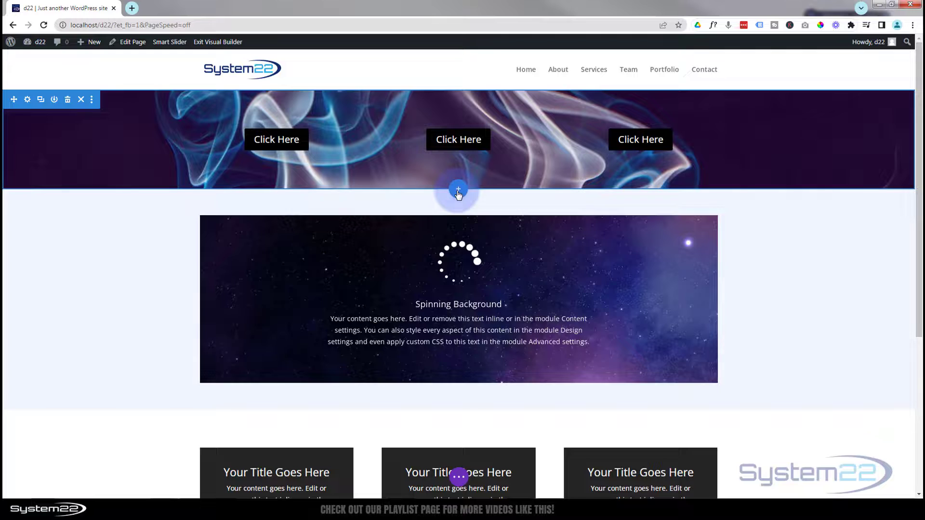
click(458, 189)
click(396, 260)
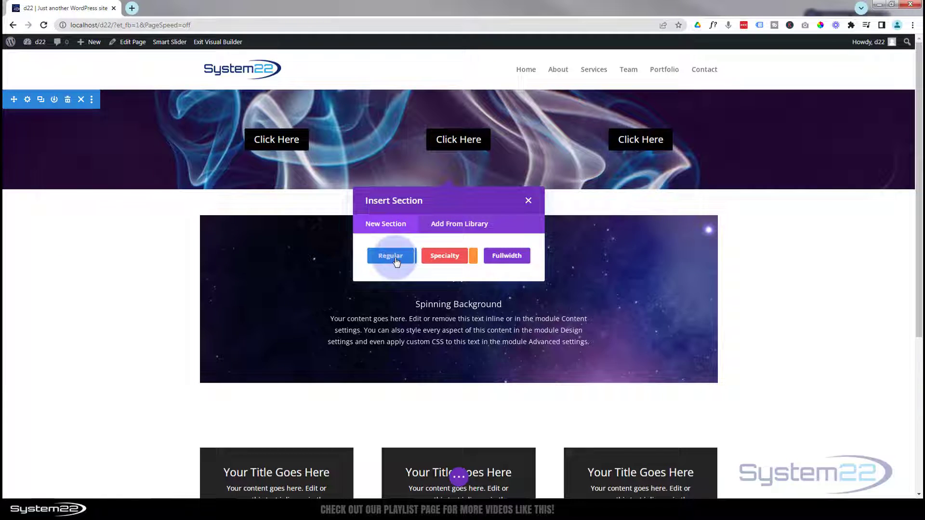
click(401, 313)
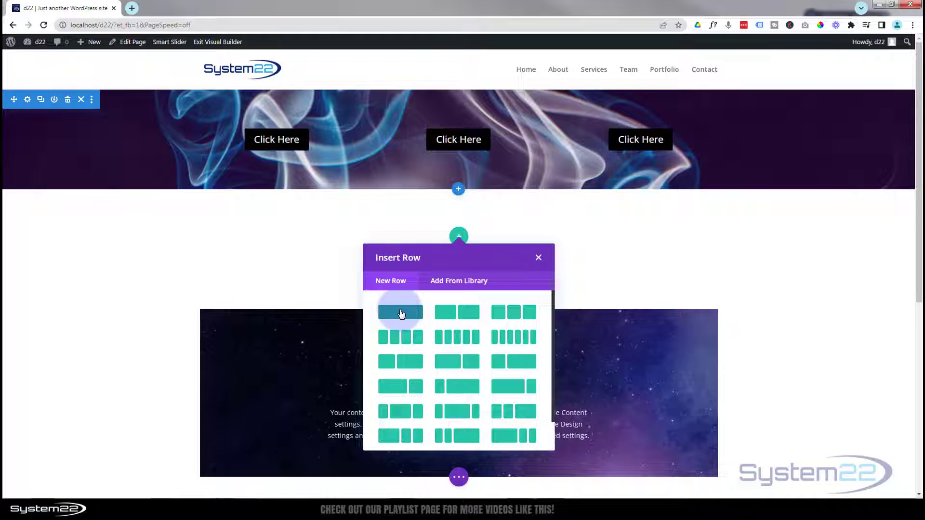
click(534, 257)
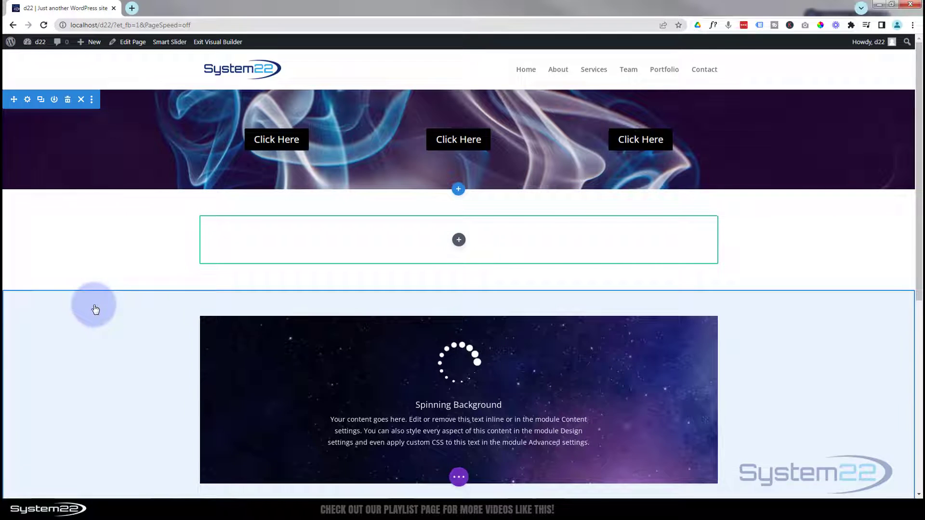
- Delete the Spinning Background section and insert a Blurb module in the new empty row
click(68, 301)
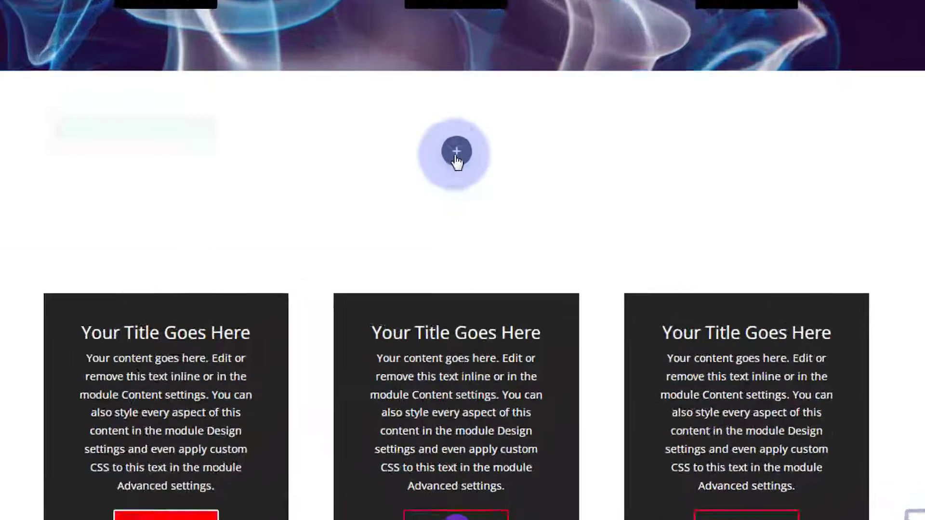
click(458, 242)
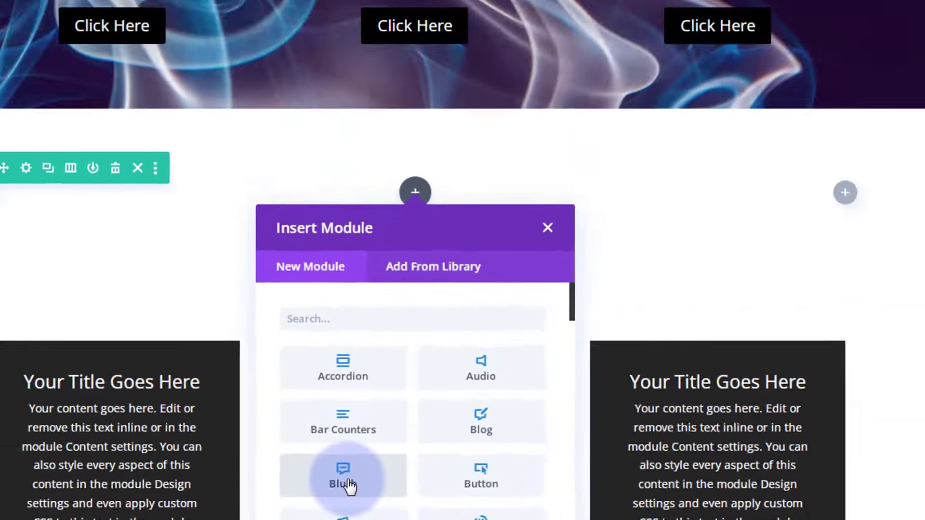
click(351, 460)
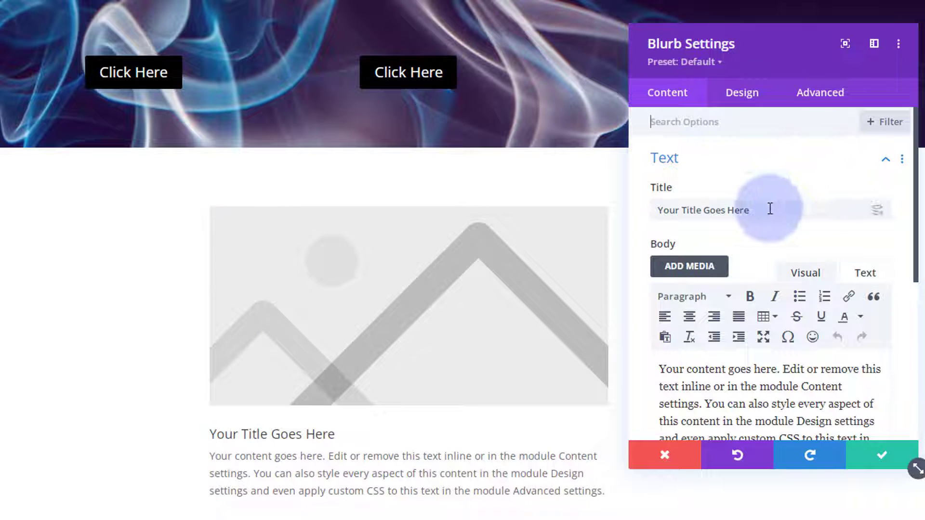
- Replace the blurb's title with "Animated Background"
drag(768, 209, 722, 210)
drag(644, 204, 635, 204)
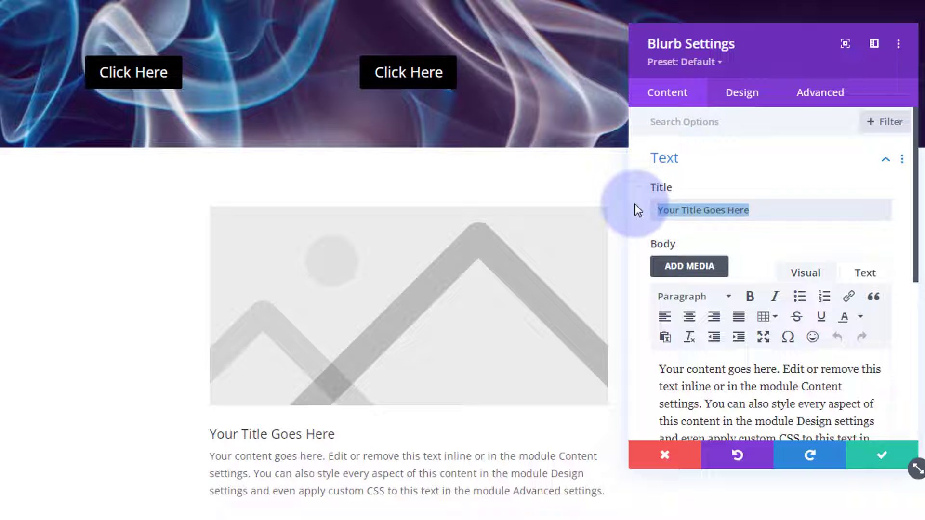
text(Animated Bac)
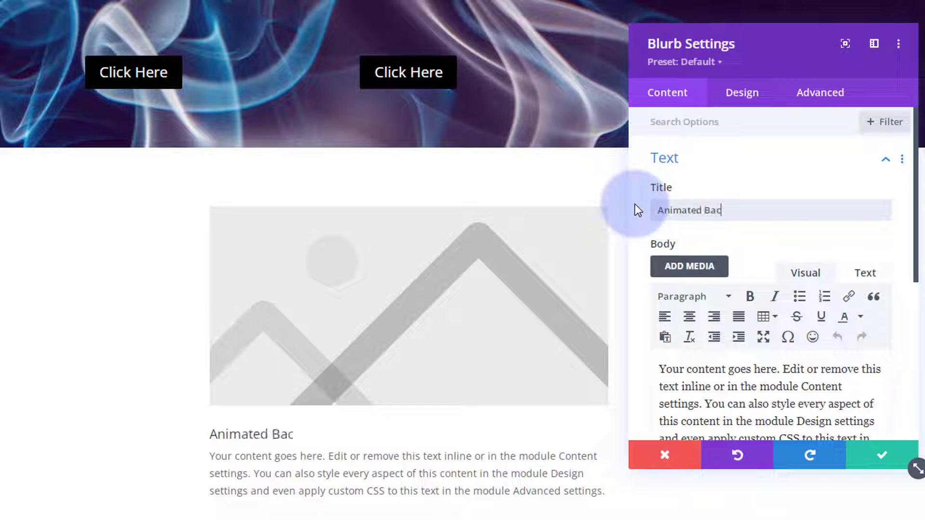
text(kground)
- Switch the blurb from an image to an icon, search the icons for "Computer" and choose the solid laptop
scroll(796, 233, down, 3)
scroll(796, 233, down, 3)
click(787, 233)
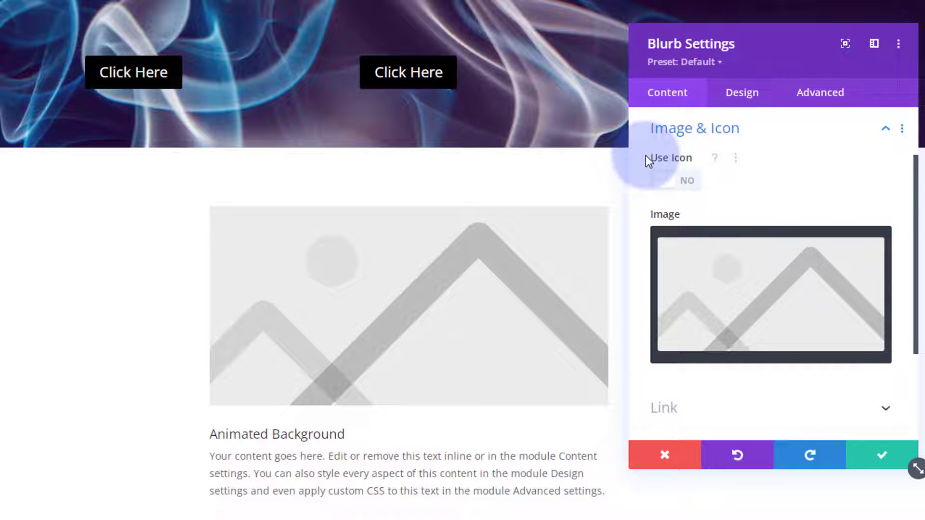
click(684, 185)
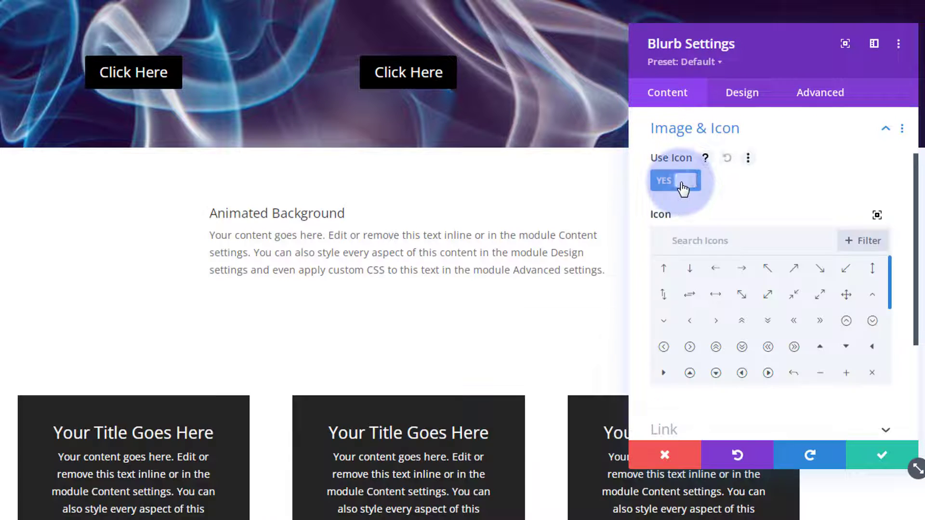
click(692, 241)
text(comp)
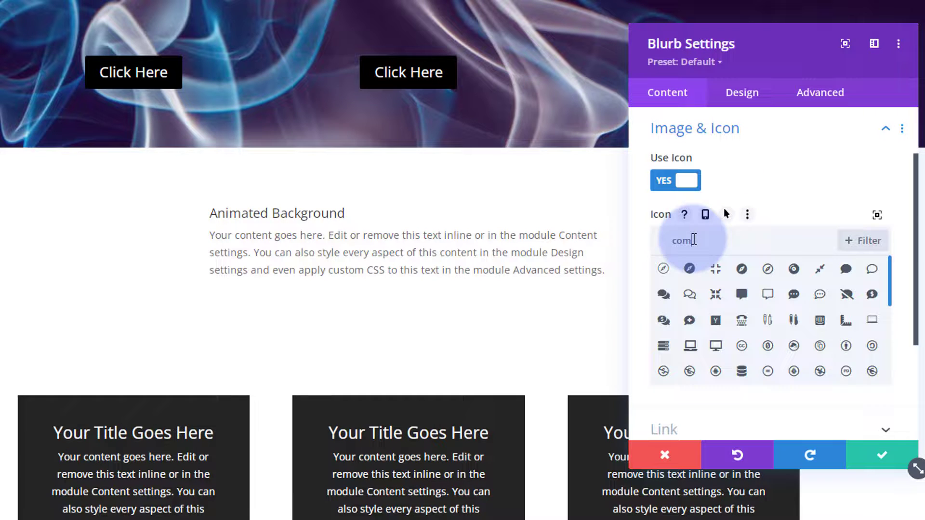
text(uter)
click(717, 270)
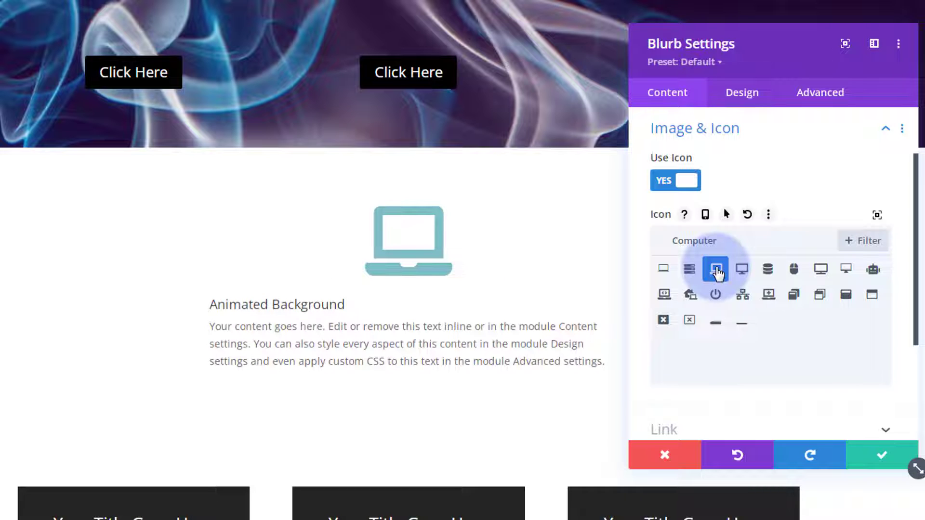
- Center the blurb's text and set its text color to Light
click(740, 96)
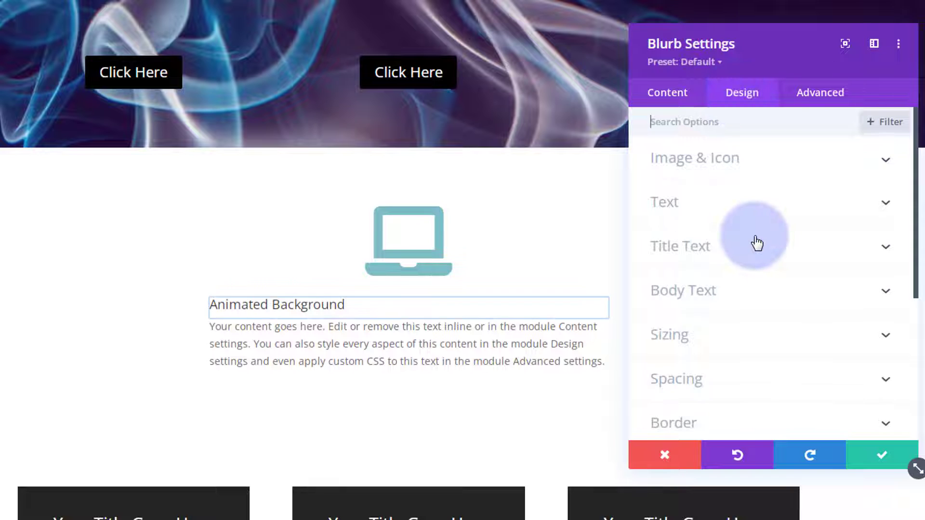
click(752, 205)
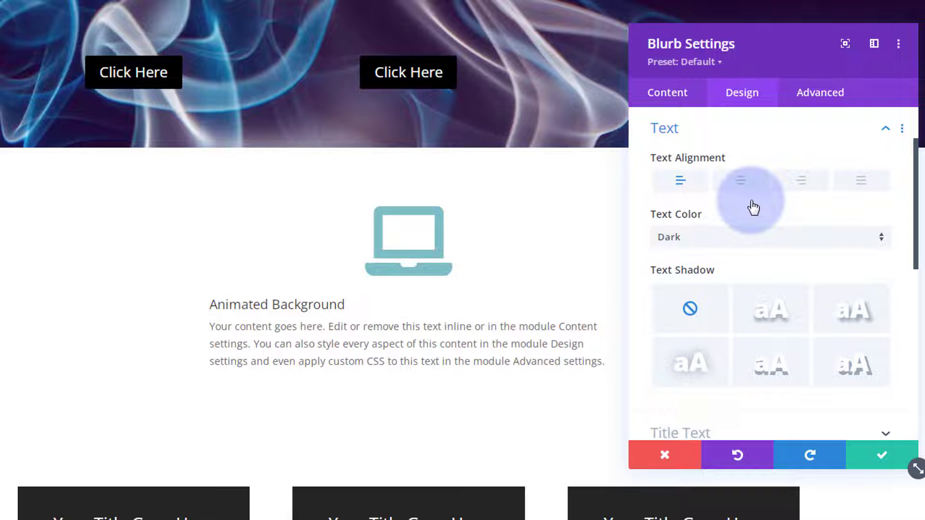
click(746, 189)
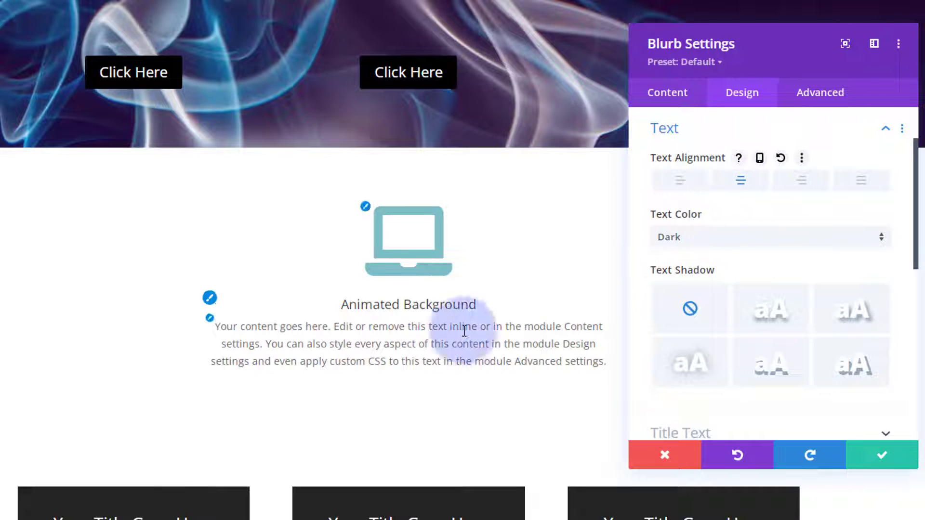
click(754, 246)
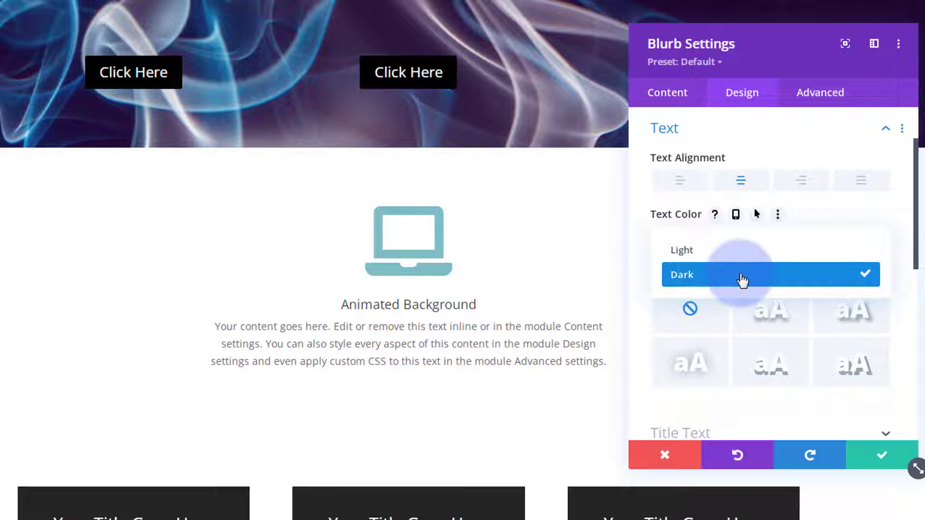
click(727, 252)
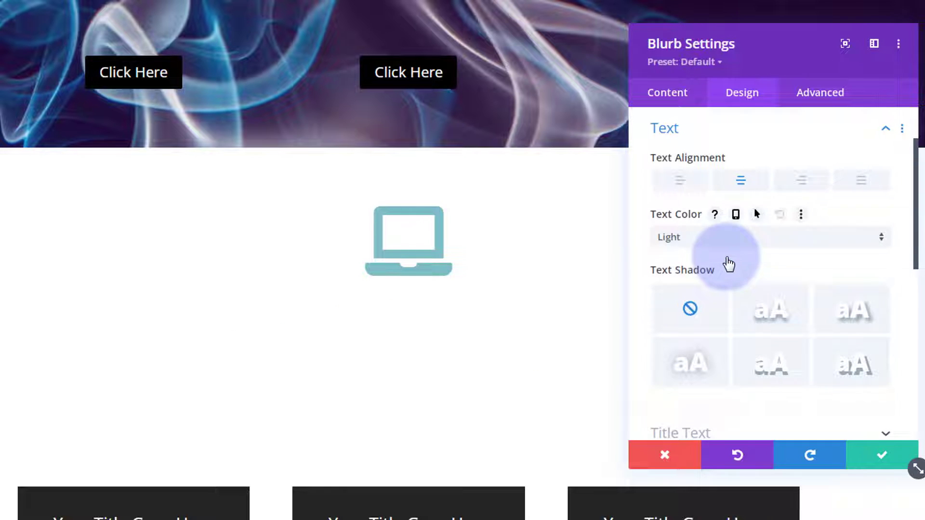
- Set the blurb's icon color to white (#ffffff) and save the blurb settings
scroll(727, 260, down, 3)
scroll(726, 256, up, 5)
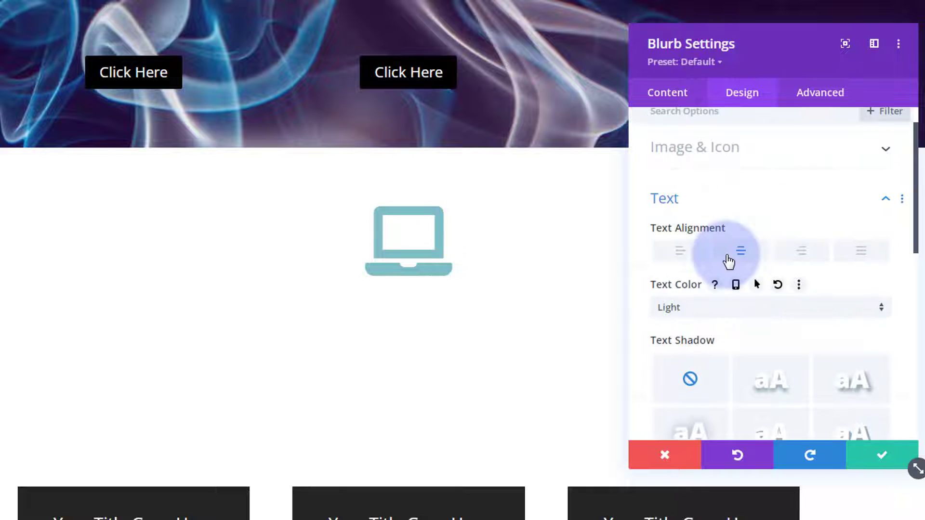
click(763, 168)
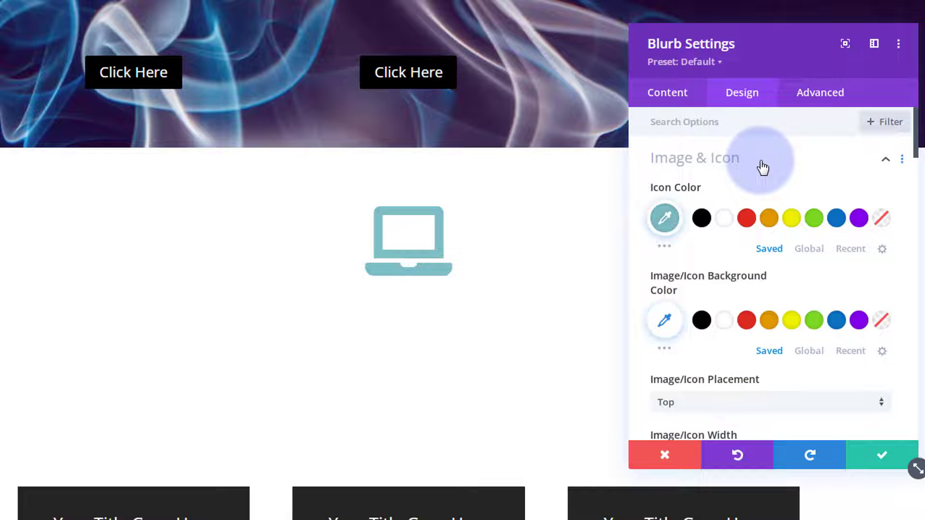
click(723, 218)
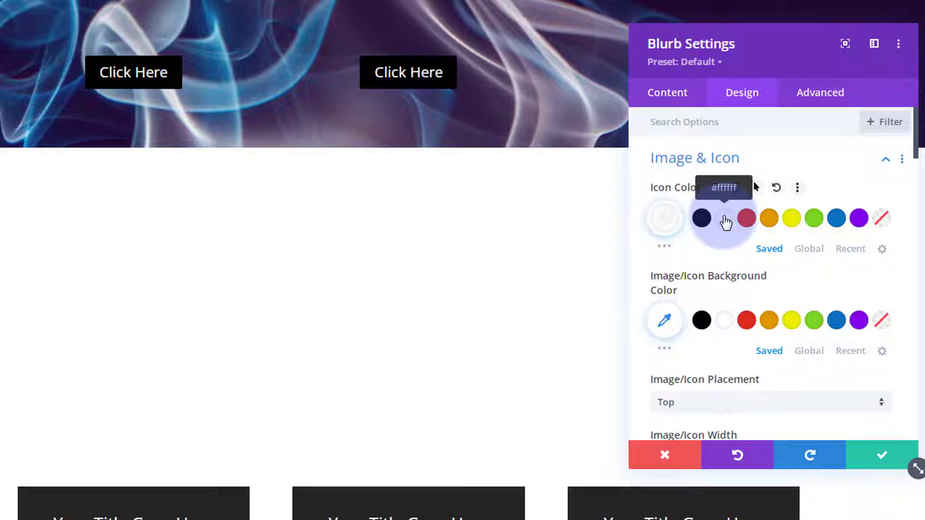
click(881, 460)
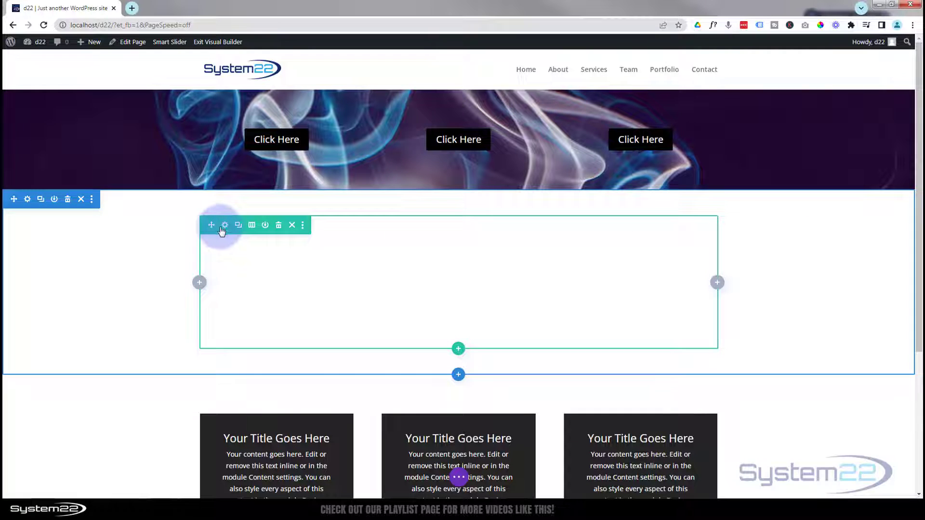
- Give the row containing the blurb a solid blue background color from the saved palette
click(225, 226)
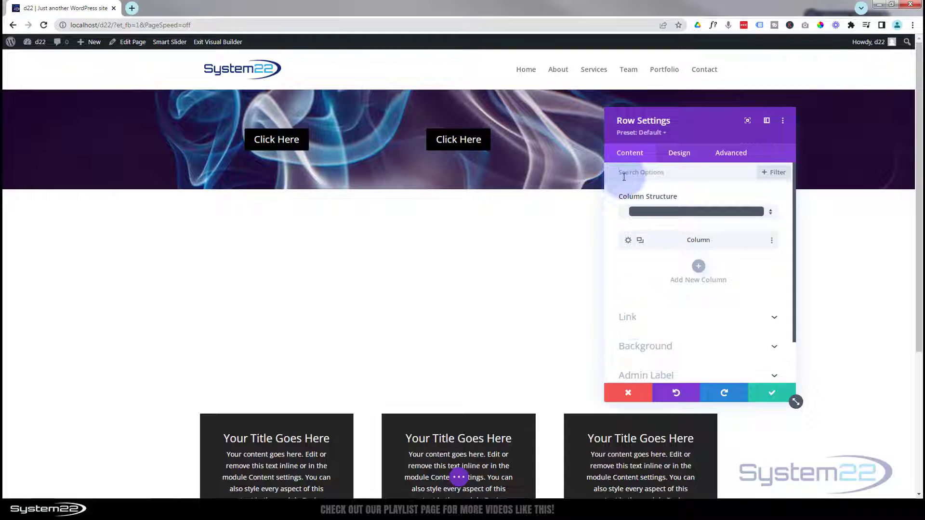
scroll(623, 285, down, 2)
click(627, 300)
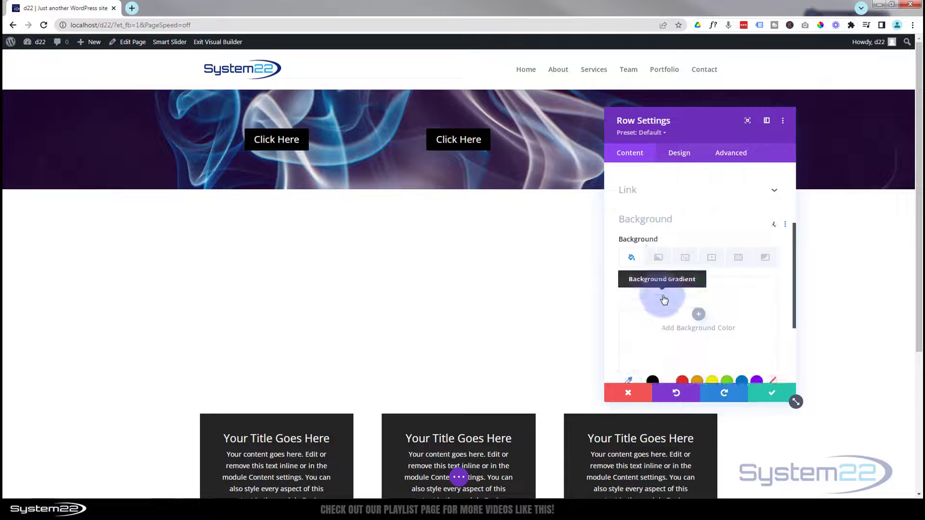
click(742, 361)
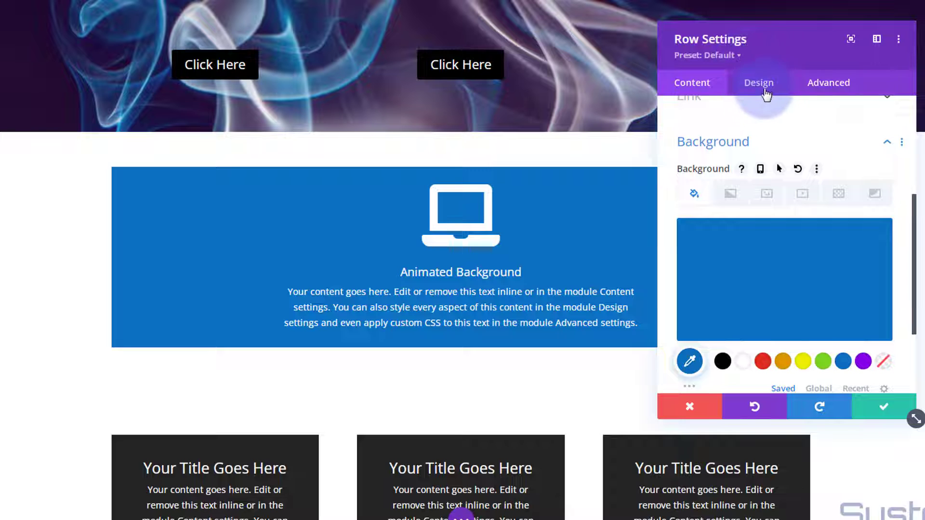
- Set the row's top padding to 0px and link the bottom padding to the same value
click(760, 84)
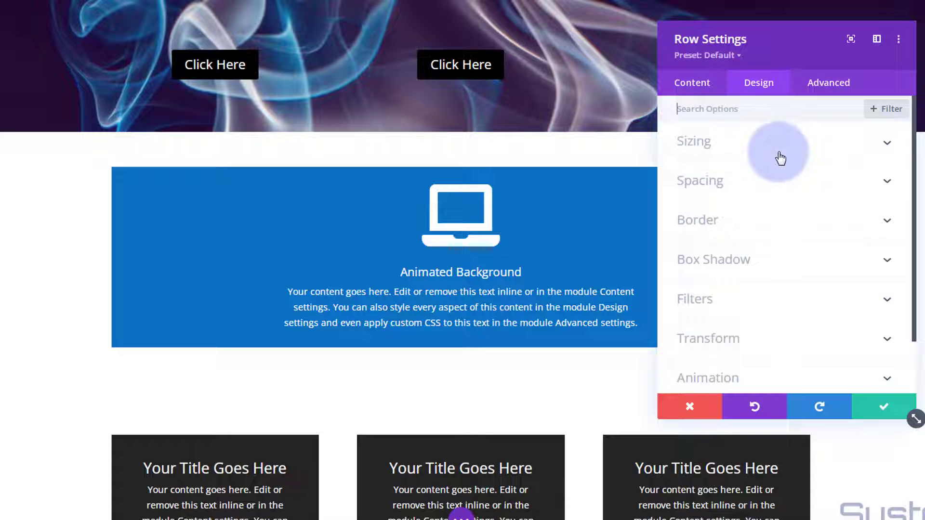
click(777, 182)
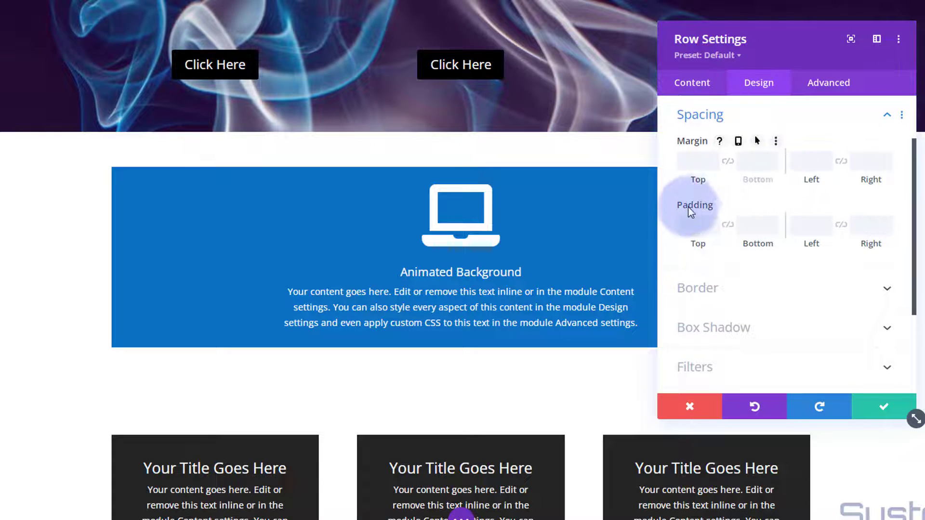
click(758, 169)
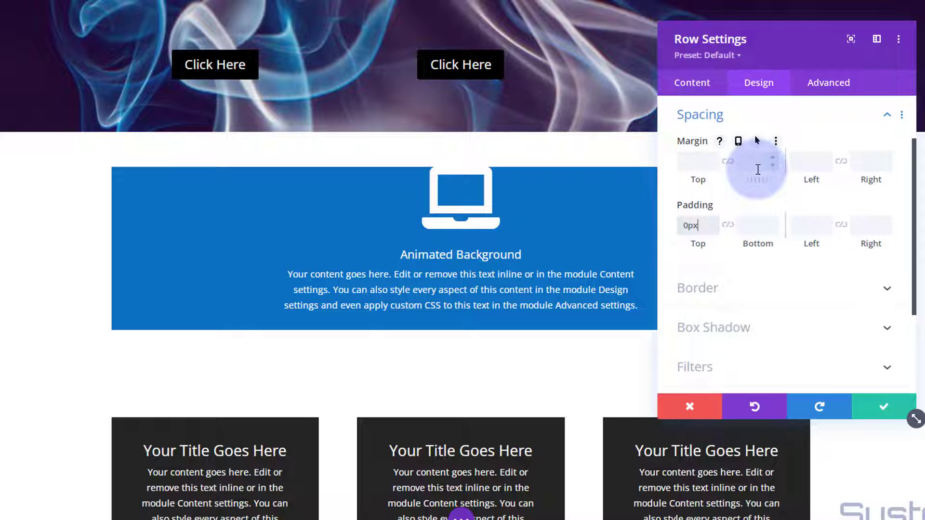
click(726, 225)
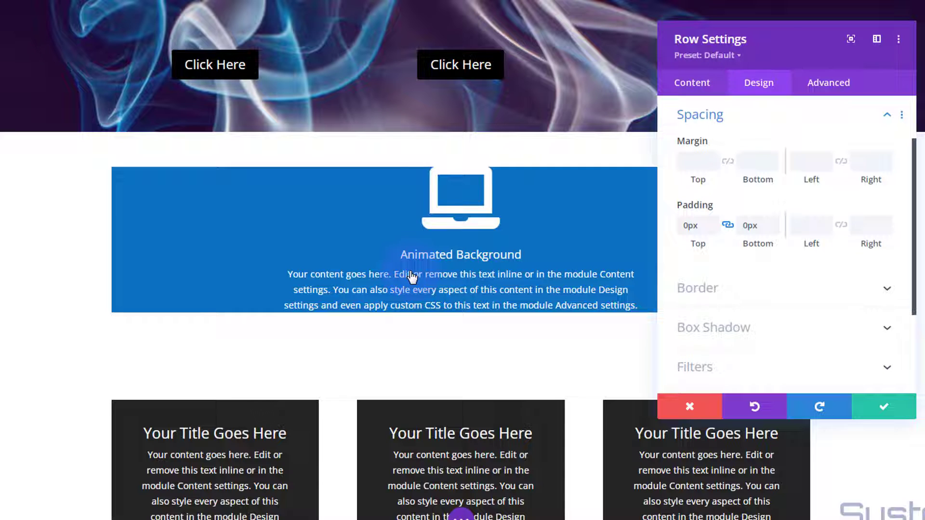
- Enable a custom gutter width in the row's sizing and set it to 1
click(761, 119)
scroll(759, 178, up, 2)
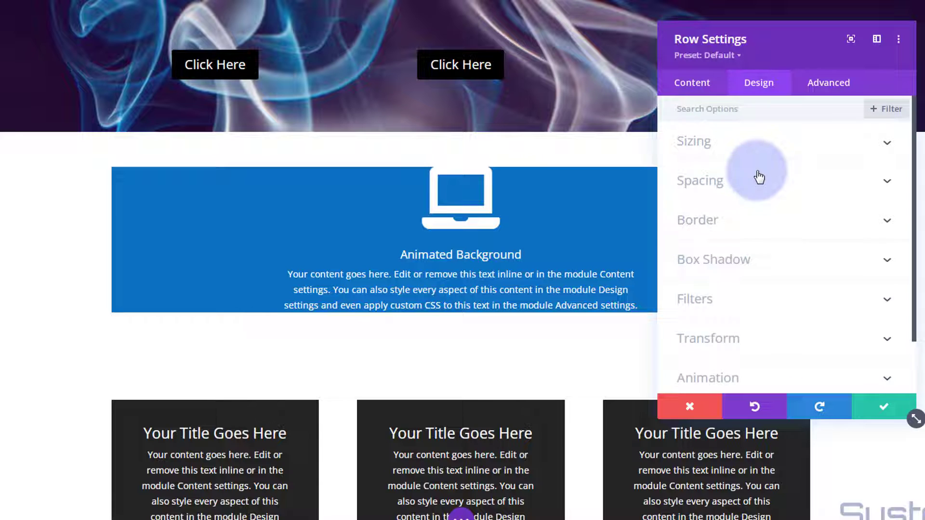
click(763, 148)
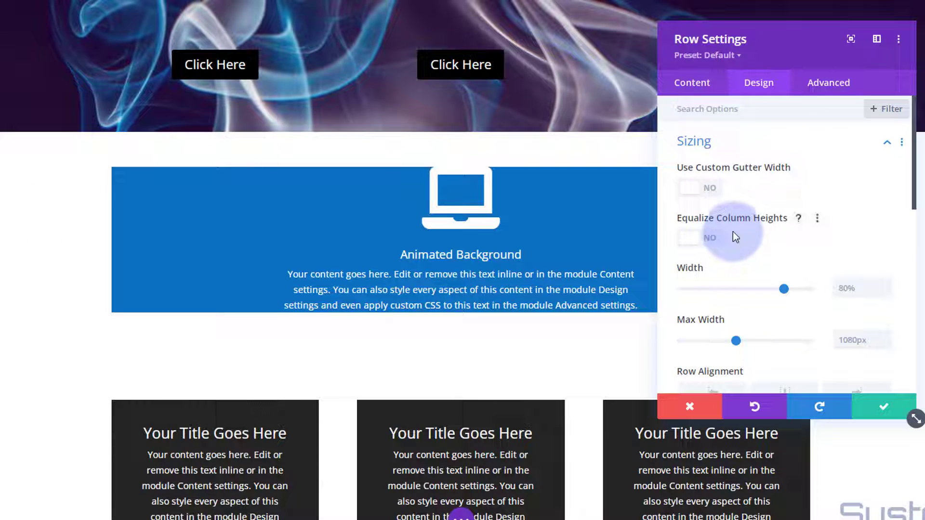
click(708, 195)
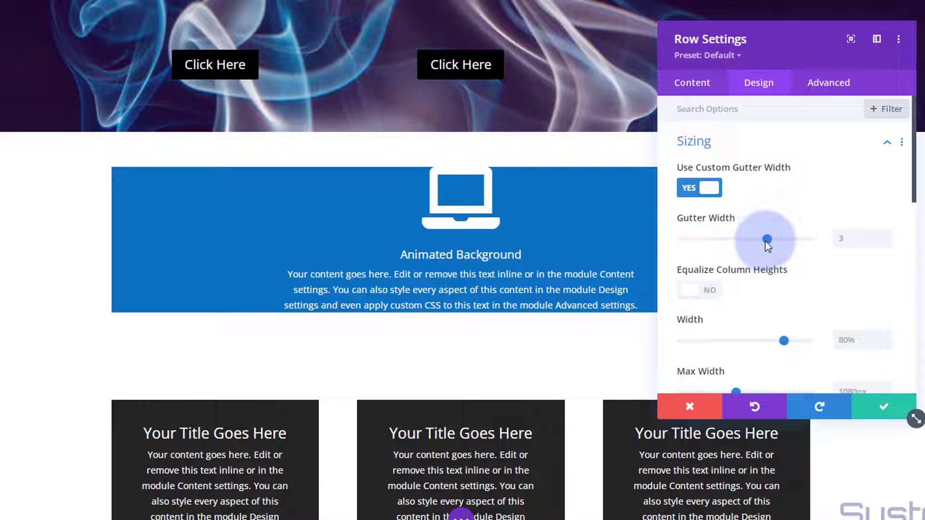
drag(702, 241, 681, 239)
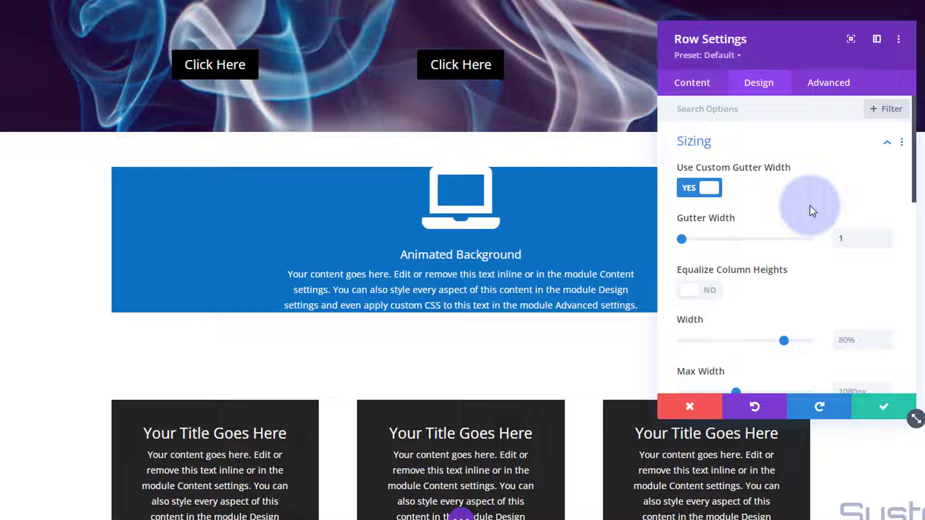
scroll(791, 207, down, 3)
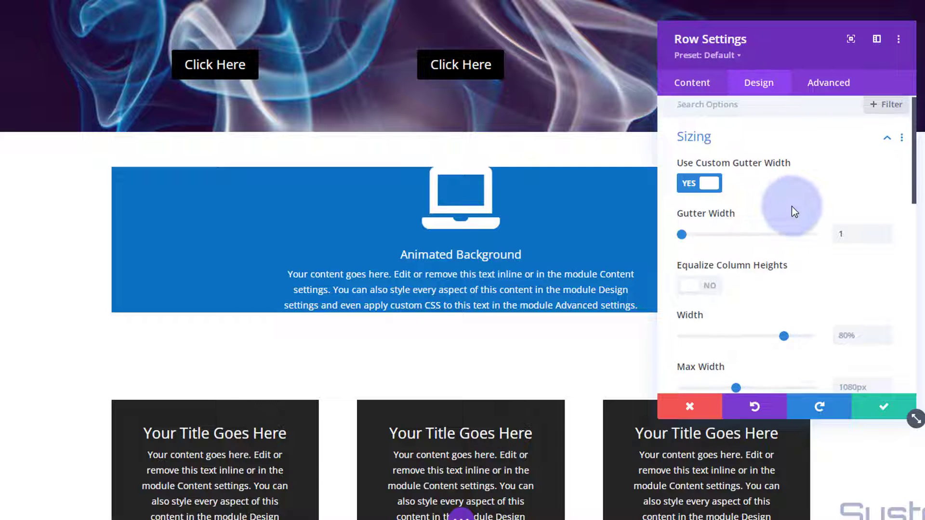
scroll(791, 207, down, 4)
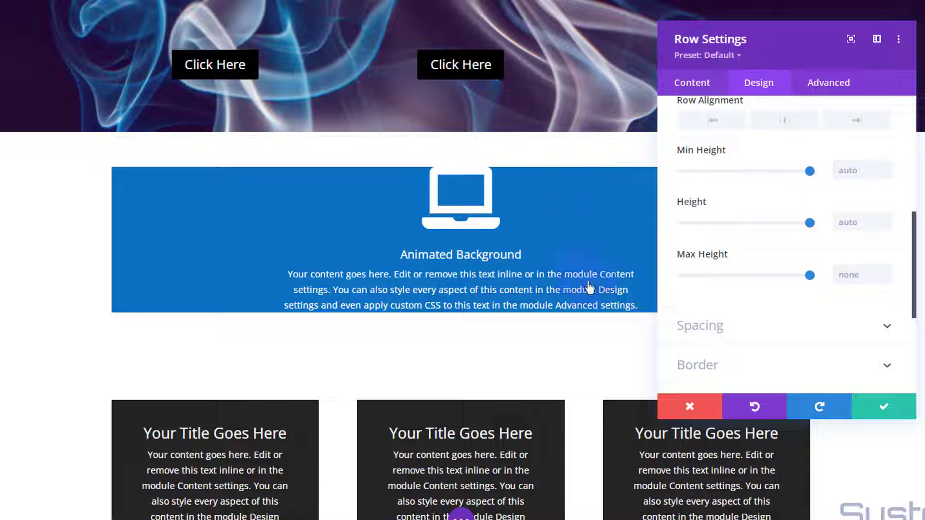
- Set the row's height to 350px on desktop and tablet and 400px on phone using responsive values
click(845, 227)
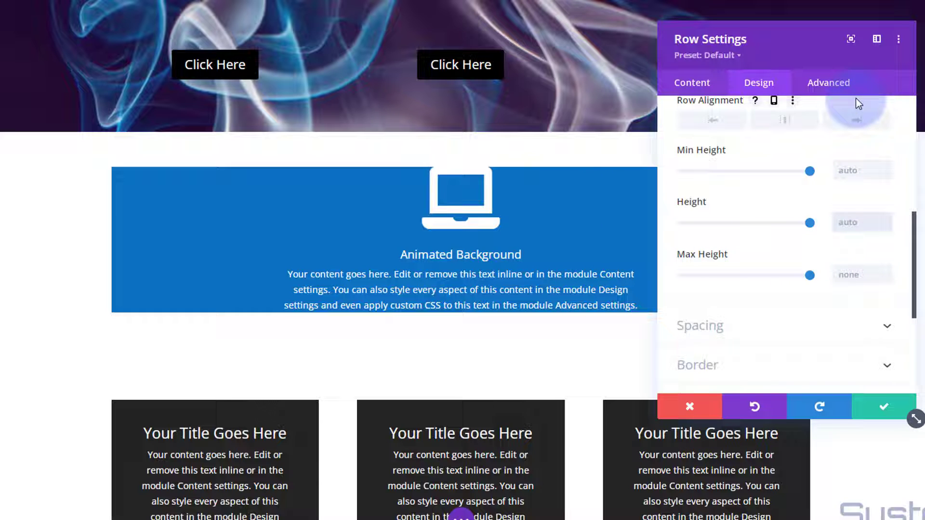
text(350px)
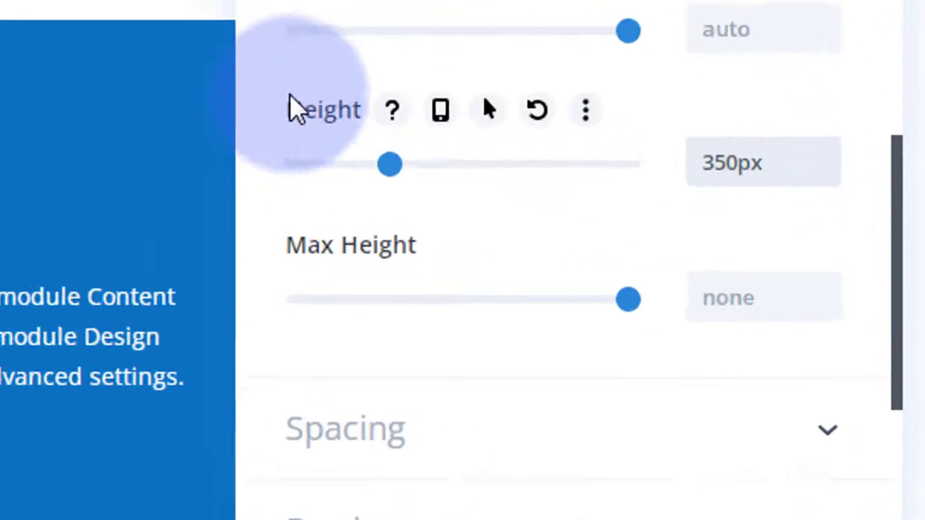
mouse_move(287, 101)
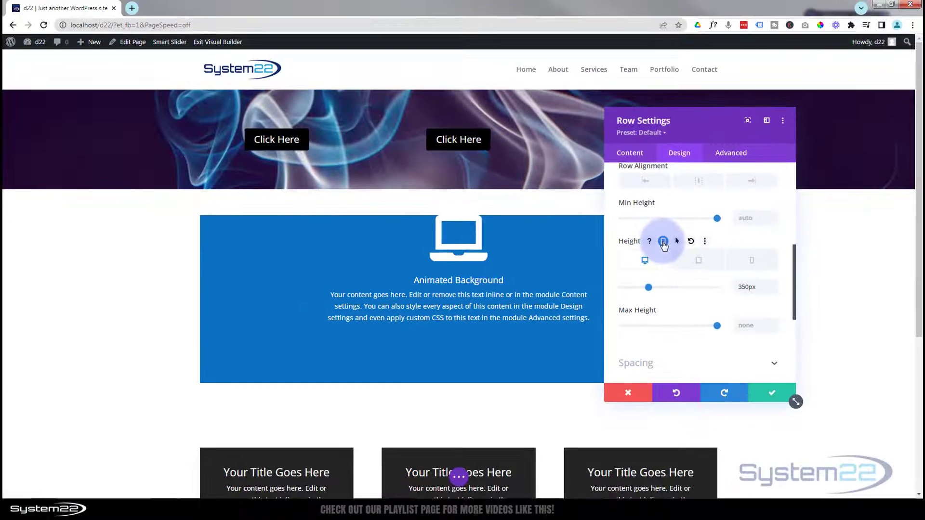
click(392, 95)
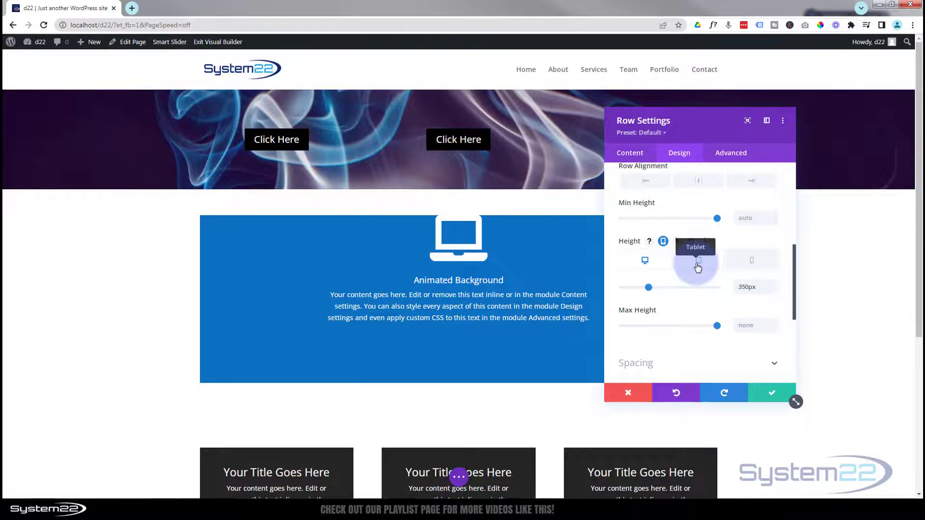
click(697, 263)
scroll(561, 322, down, 2)
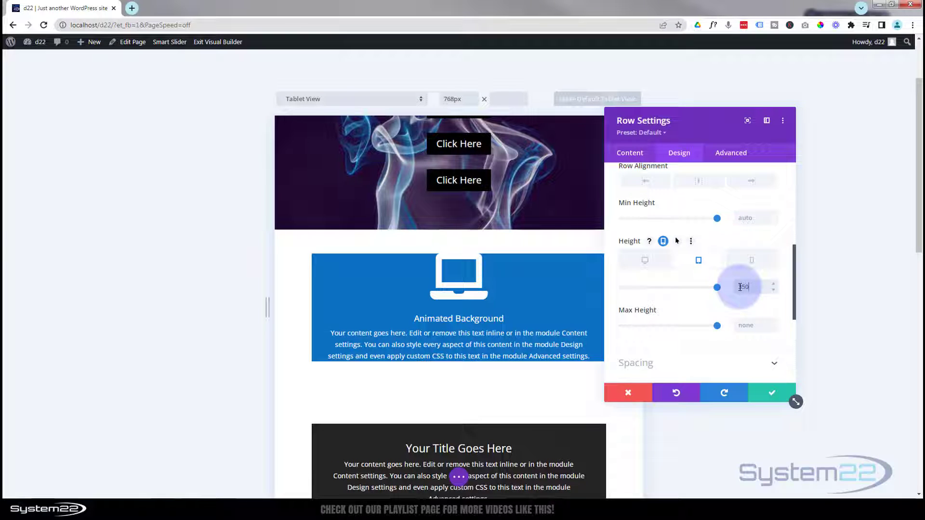
text(px)
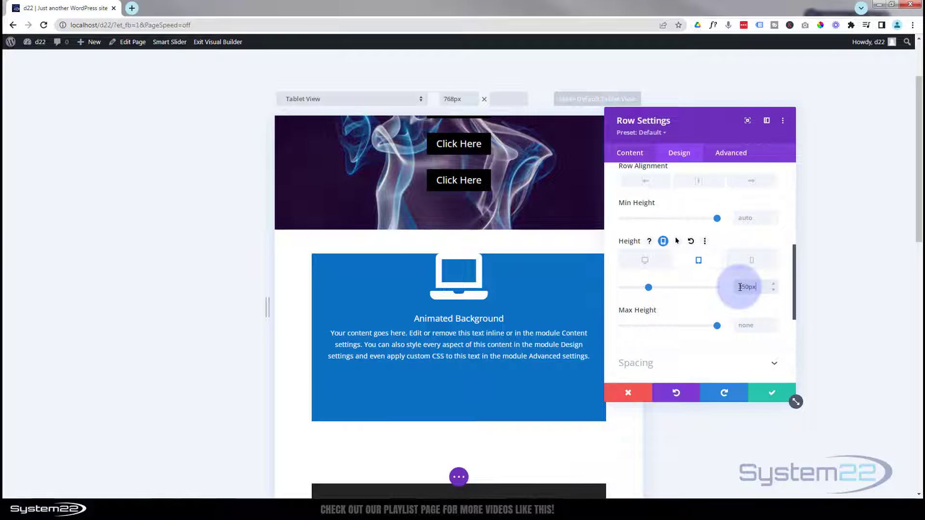
click(753, 262)
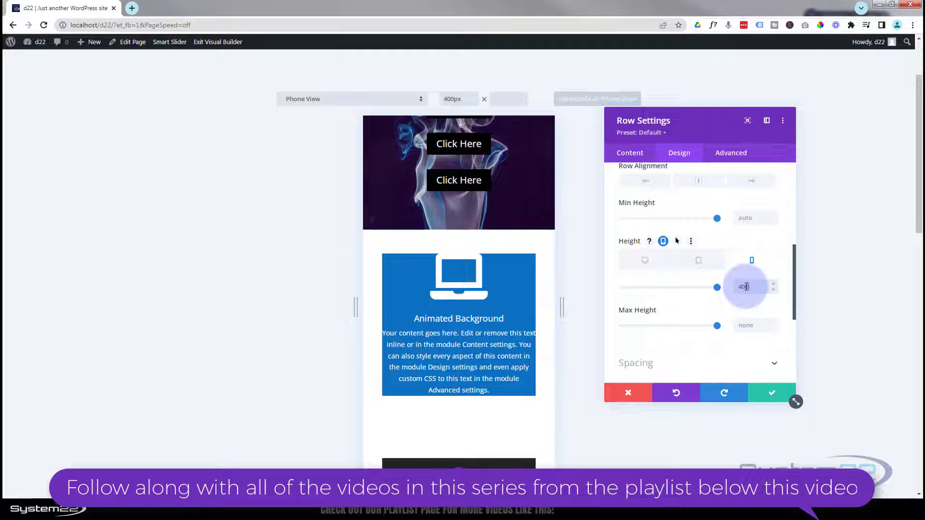
text(0px)
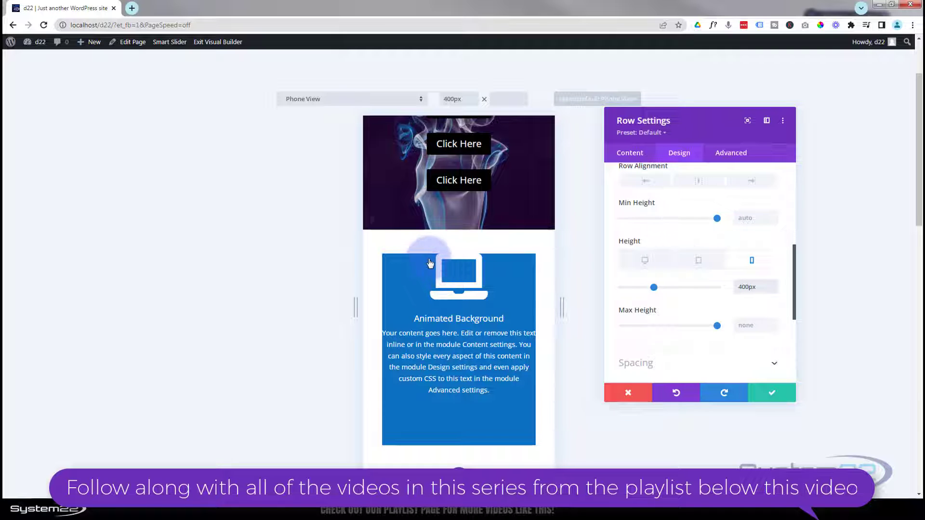
- Review the row's height in the desktop, tablet and phone views and save the row settings
click(647, 262)
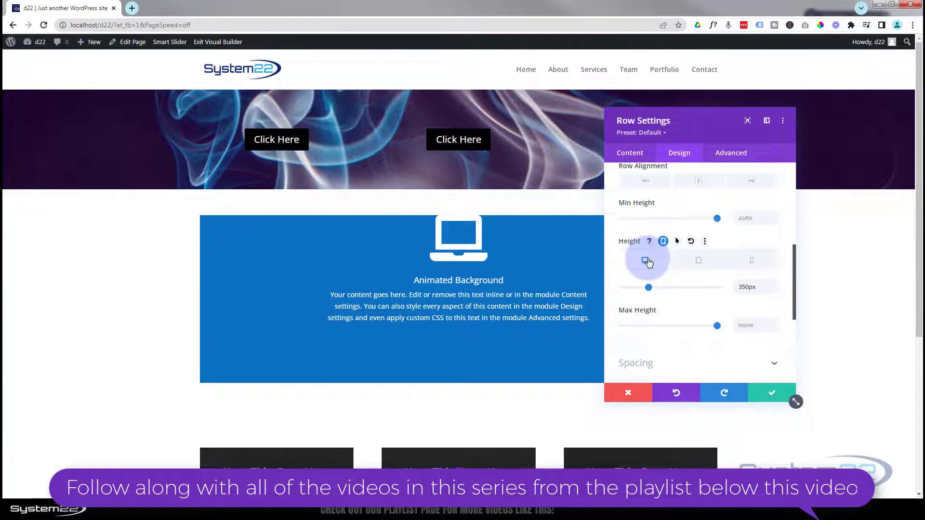
click(701, 265)
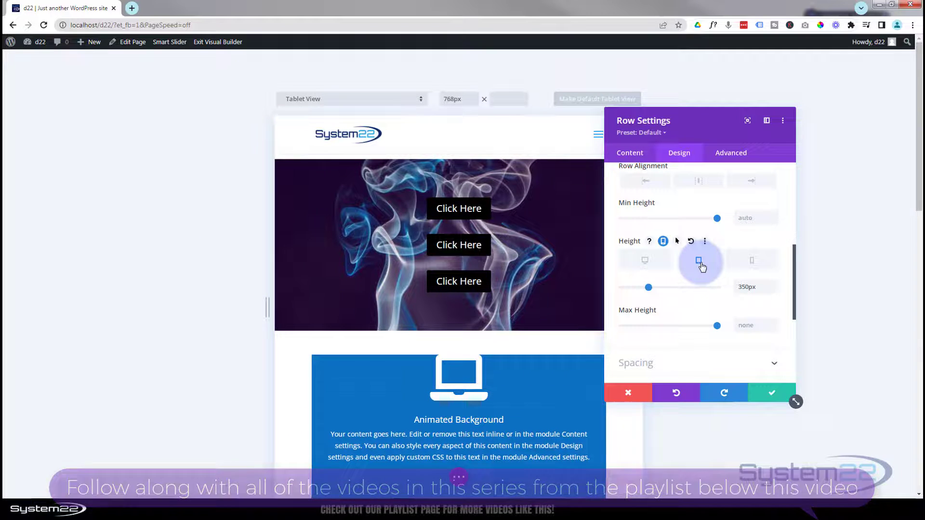
click(595, 263)
scroll(594, 260, down, 2)
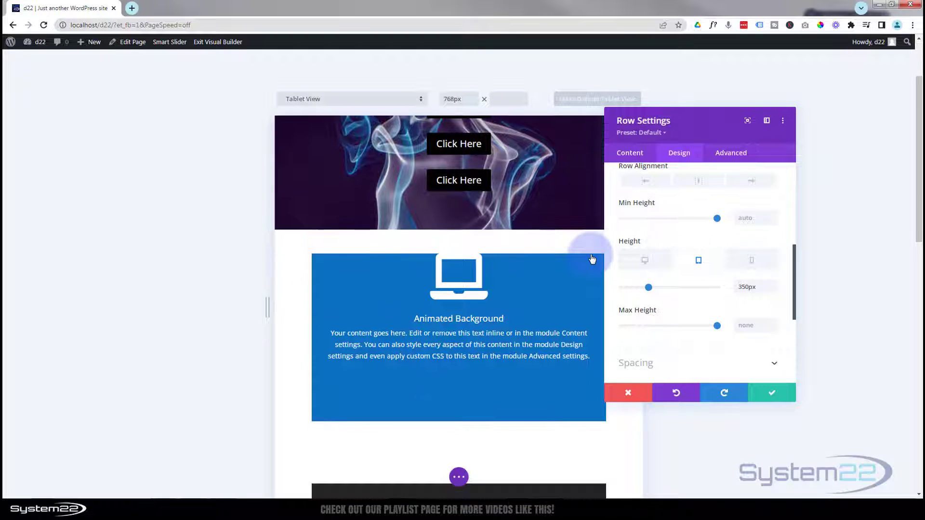
click(747, 261)
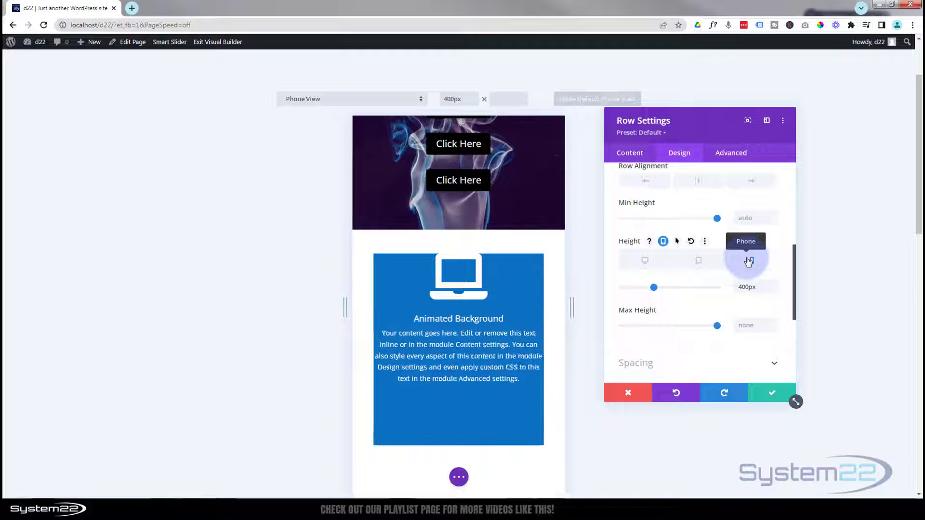
click(747, 297)
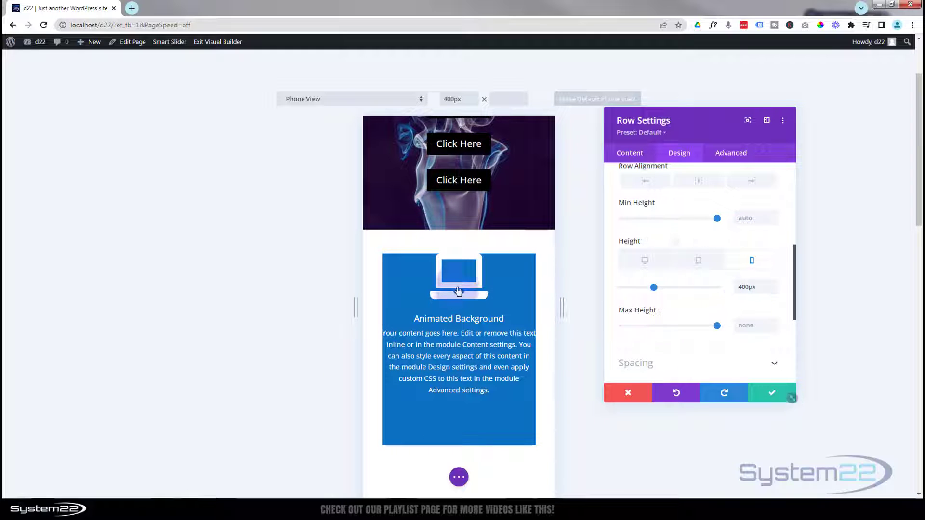
click(786, 273)
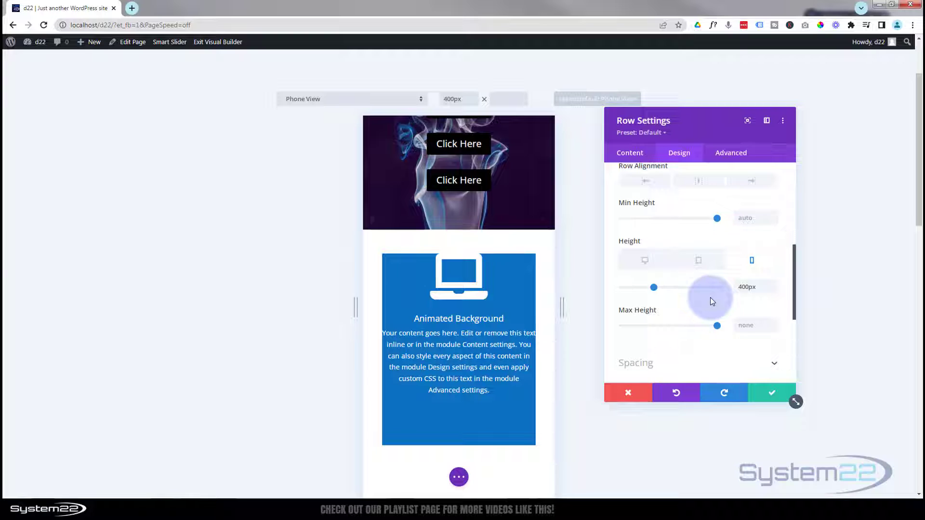
click(774, 393)
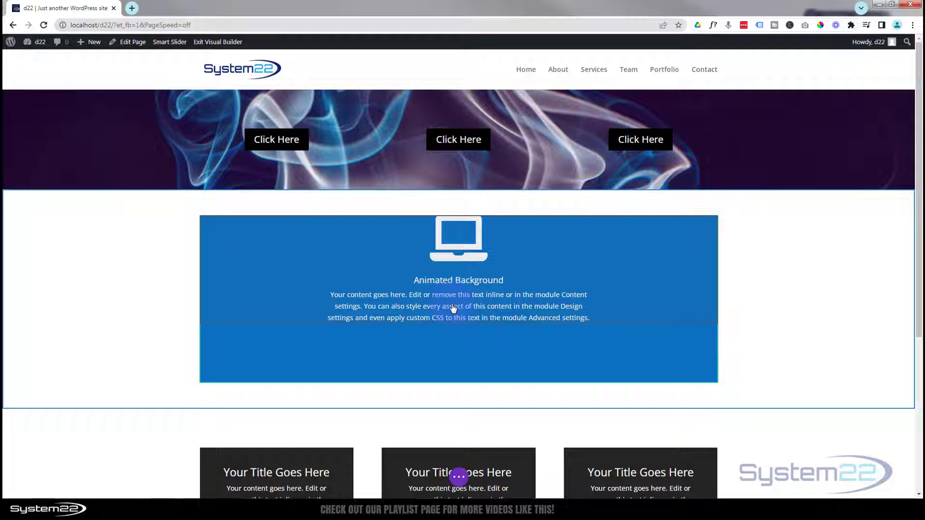
- Give the "Animated Background" blurb a top padding of 50px and save the blurb settings
mouse_move(453, 308)
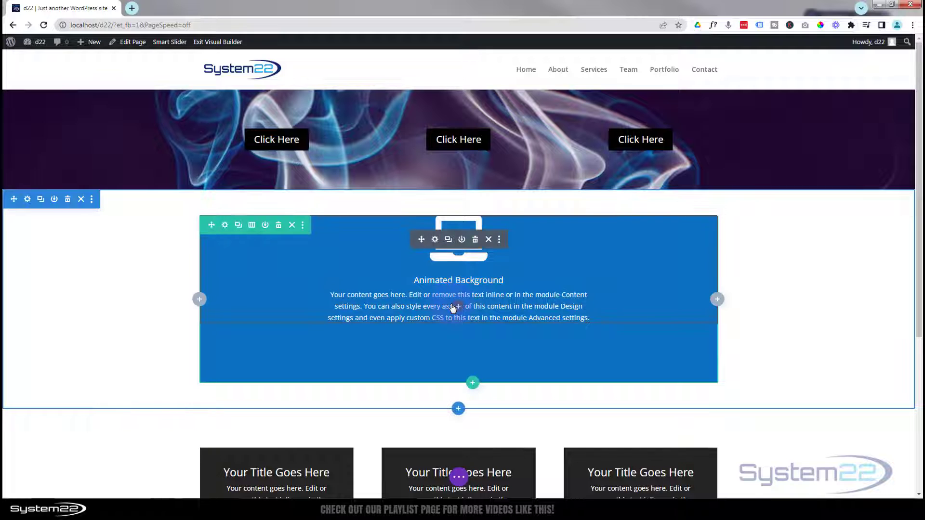
click(436, 240)
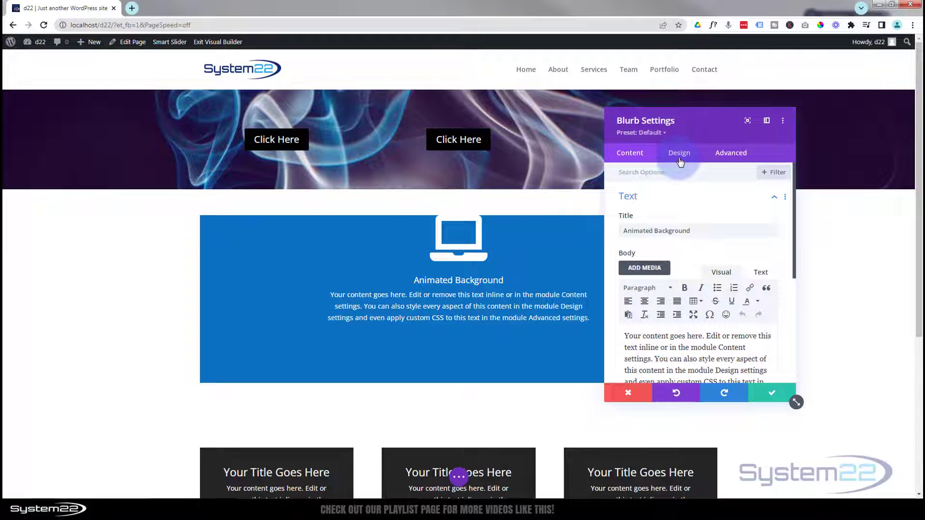
click(679, 153)
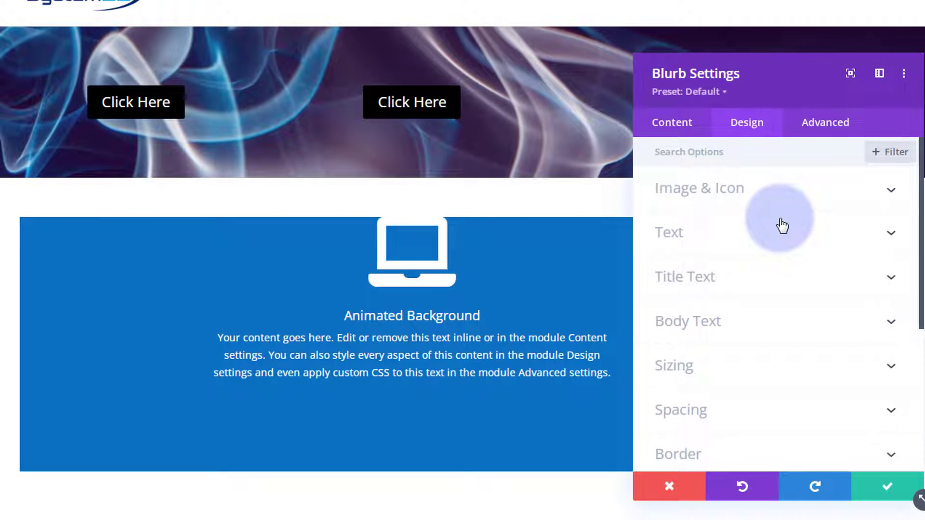
scroll(781, 225, down, 3)
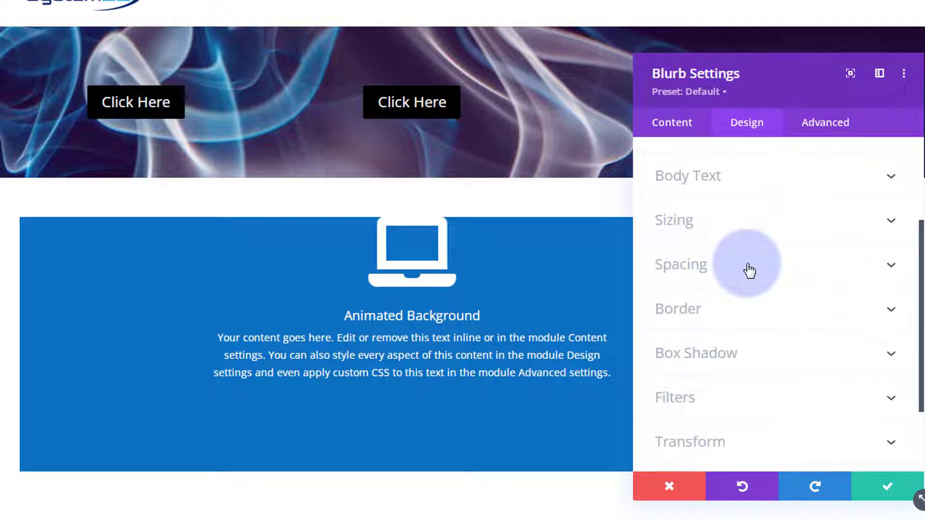
click(748, 261)
click(671, 289)
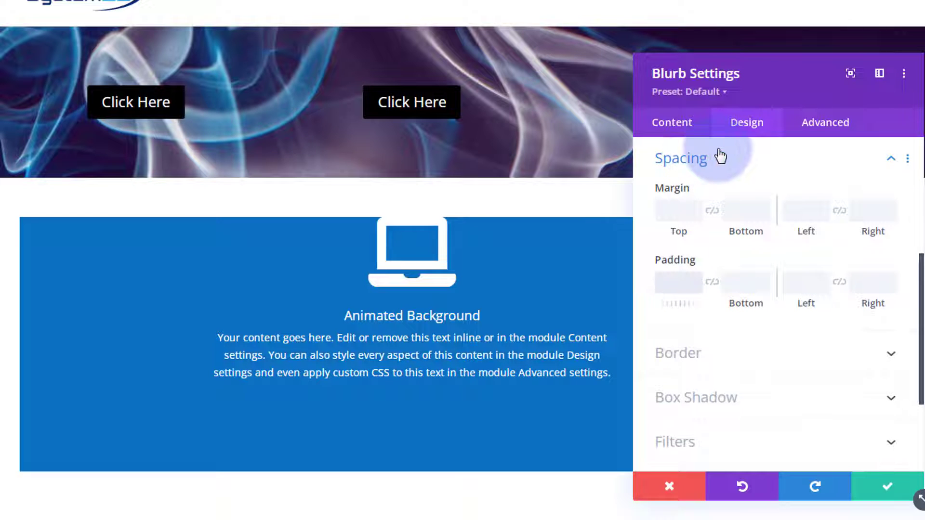
text(50px)
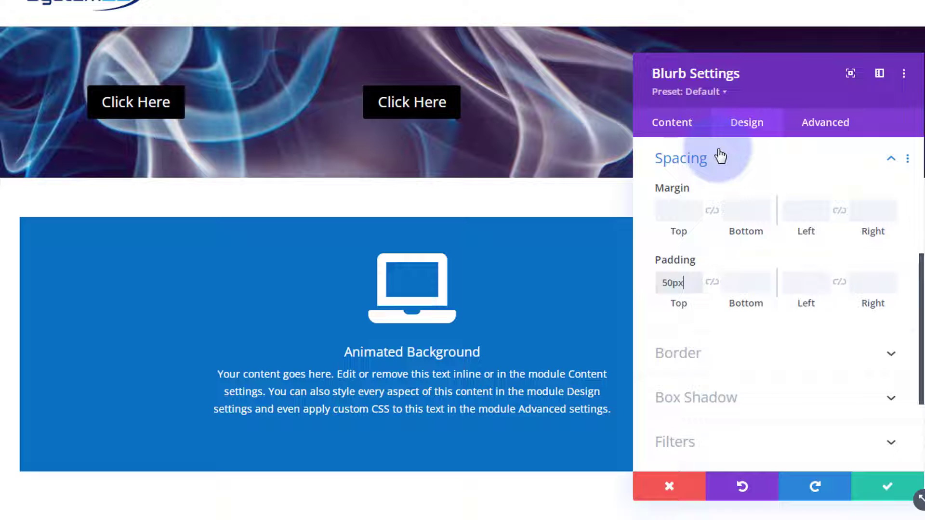
click(893, 497)
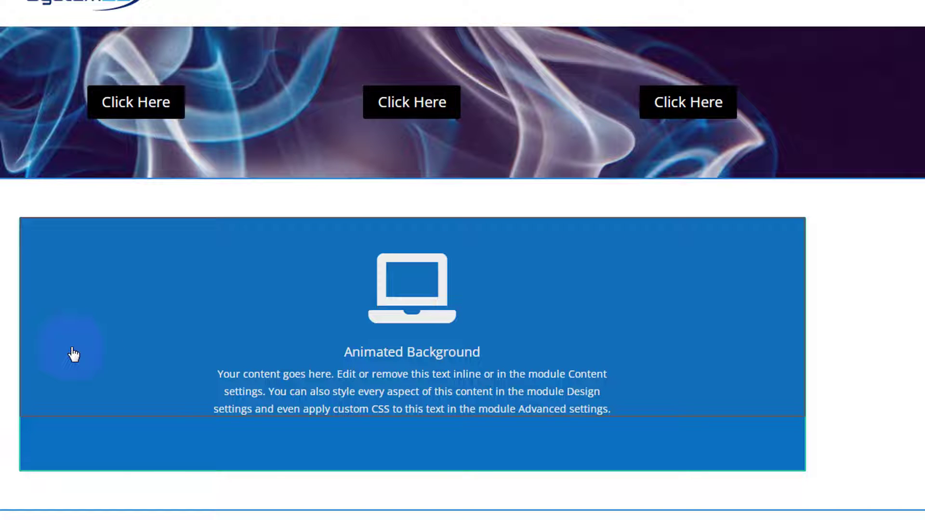
- Duplicate the blue row that contains the "Animated Background" blurb
mouse_move(71, 347)
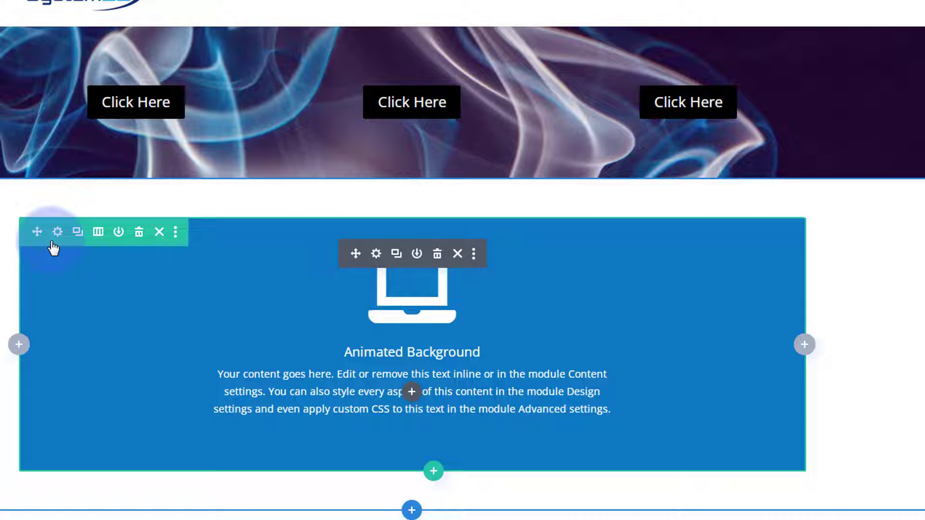
click(78, 233)
scroll(5, 362, down, 3)
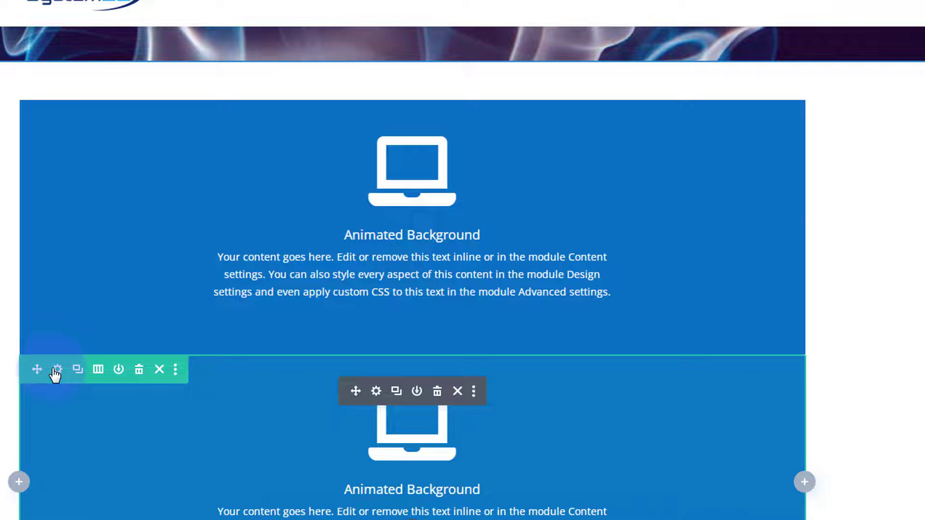
- Remove the background color from the lower duplicate row and save the row settings
click(57, 370)
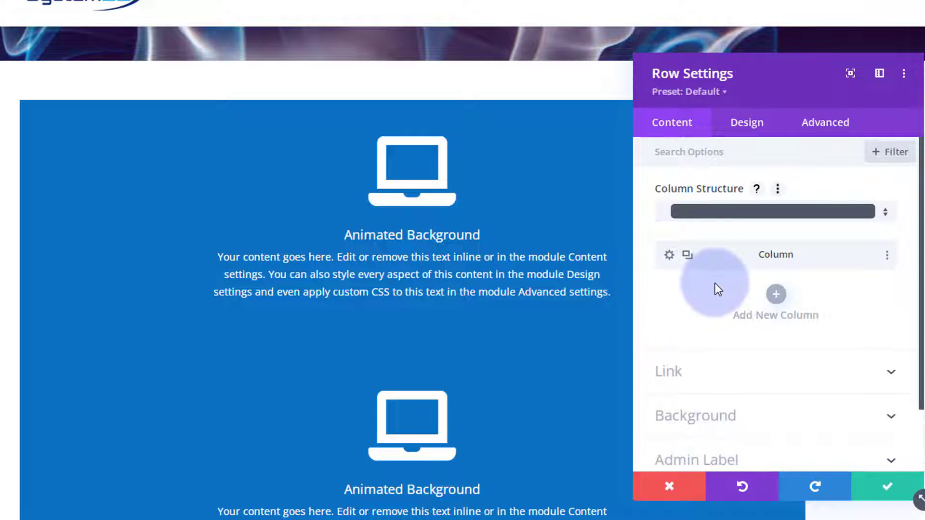
scroll(747, 298, down, 2)
click(780, 347)
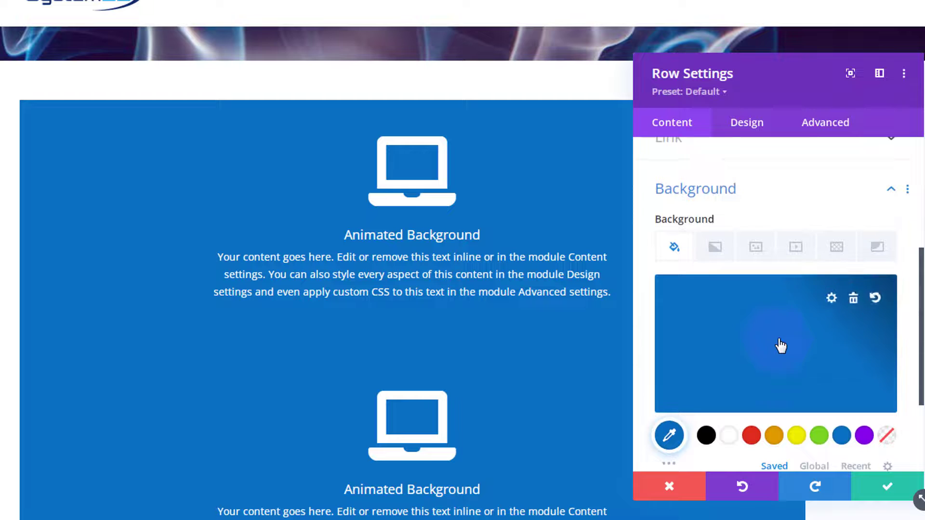
click(854, 291)
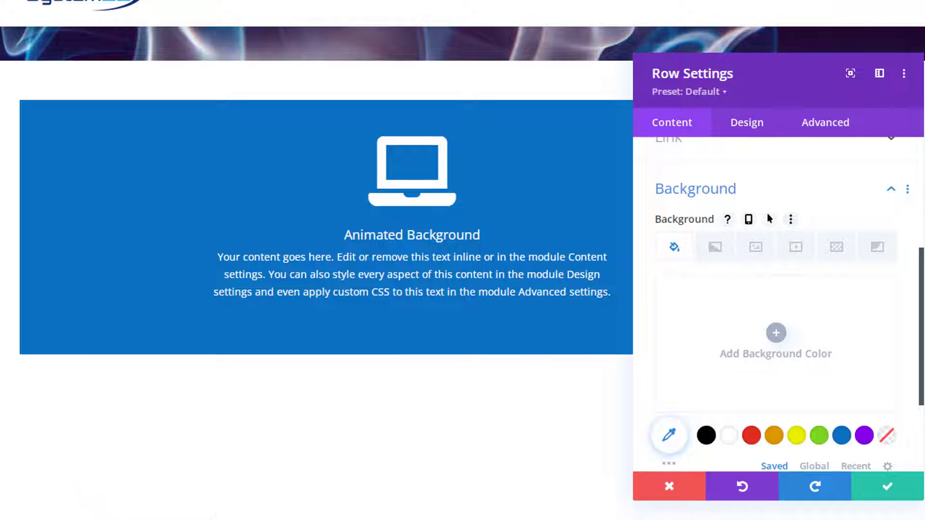
scroll(174, 452, up, 3)
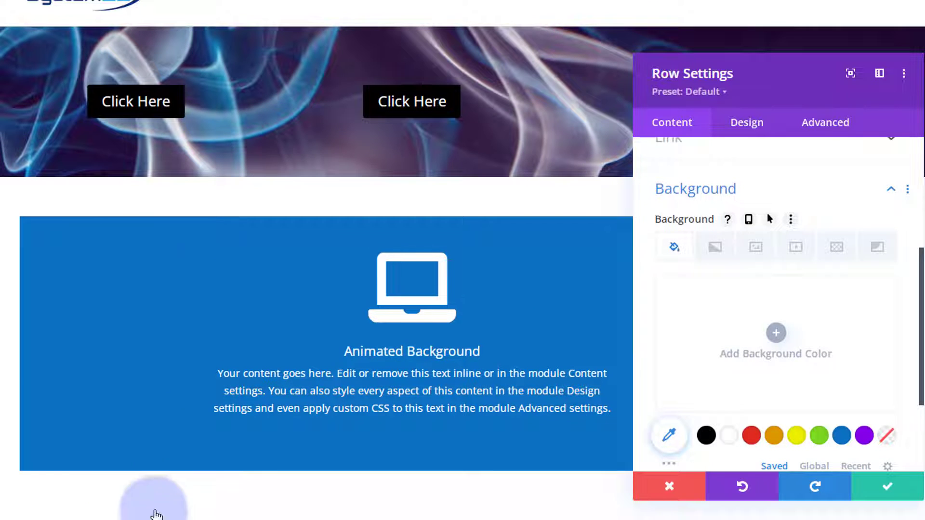
click(885, 496)
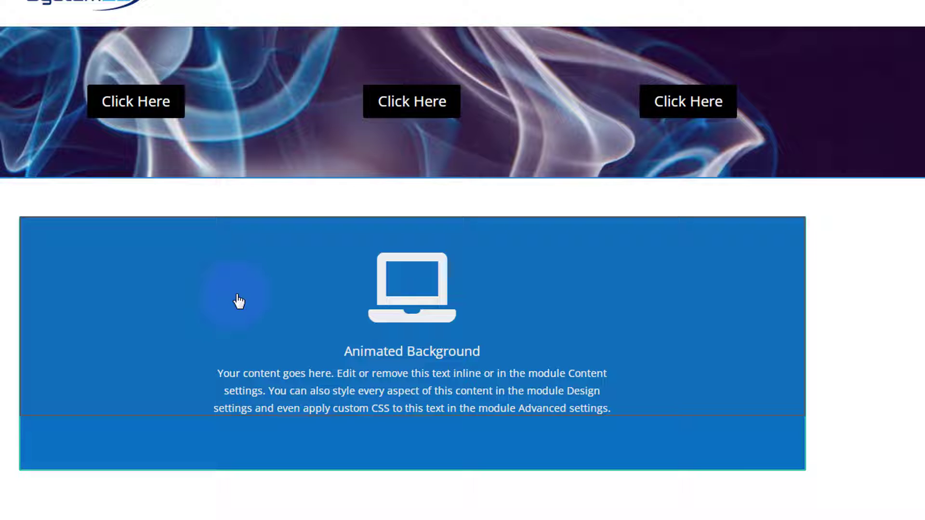
- Delete the blurb from the upper blue row, keeping the row itself
mouse_move(238, 302)
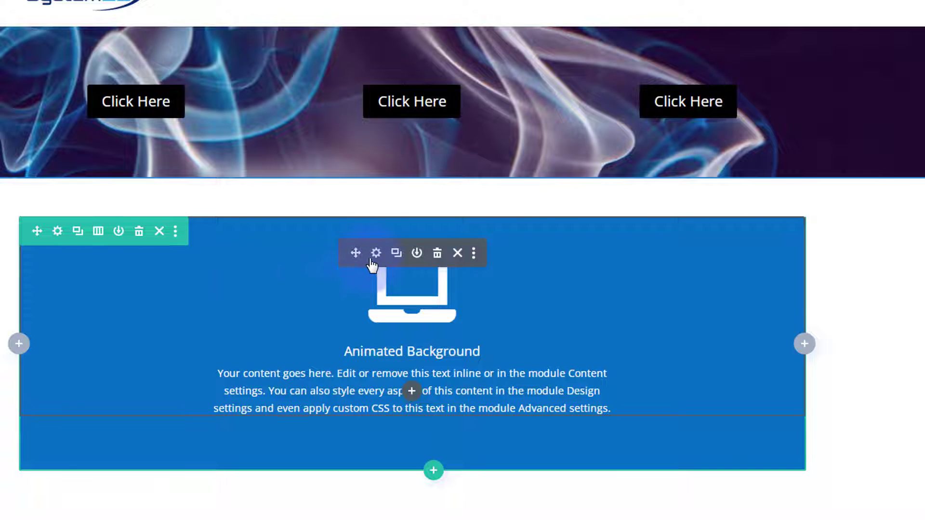
click(438, 254)
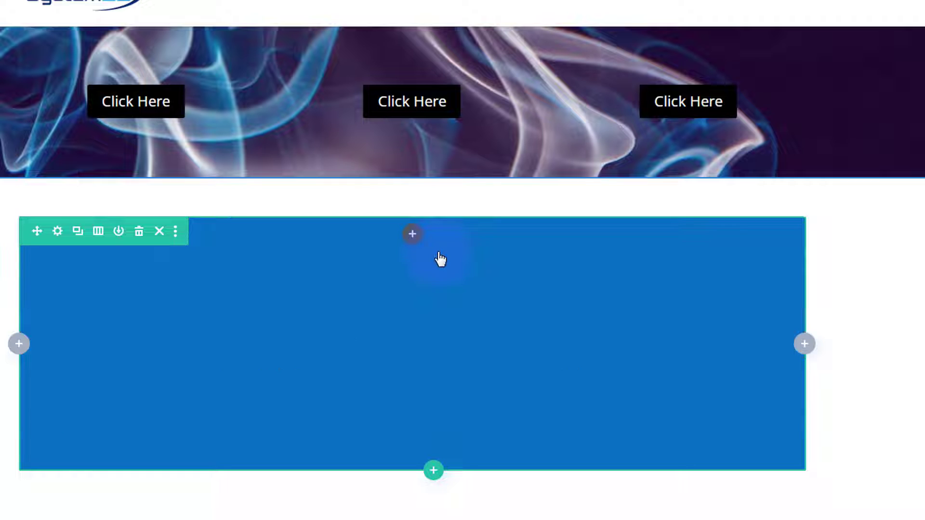
- Insert an Image module into the empty blue row
click(415, 240)
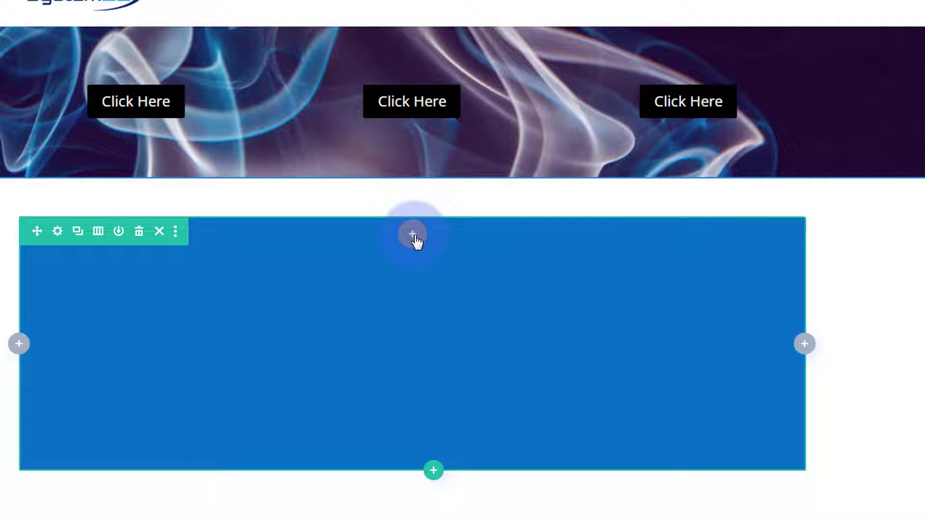
click(415, 240)
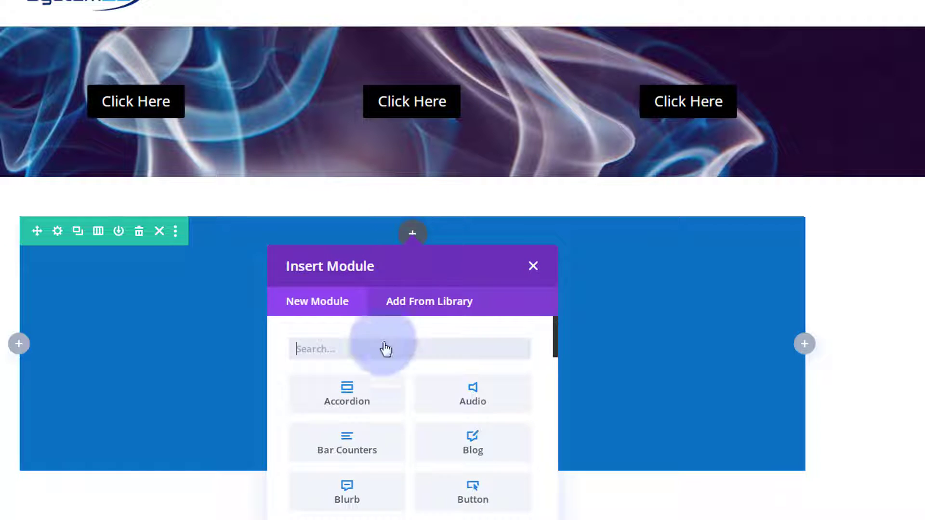
scroll(383, 385, down, 8)
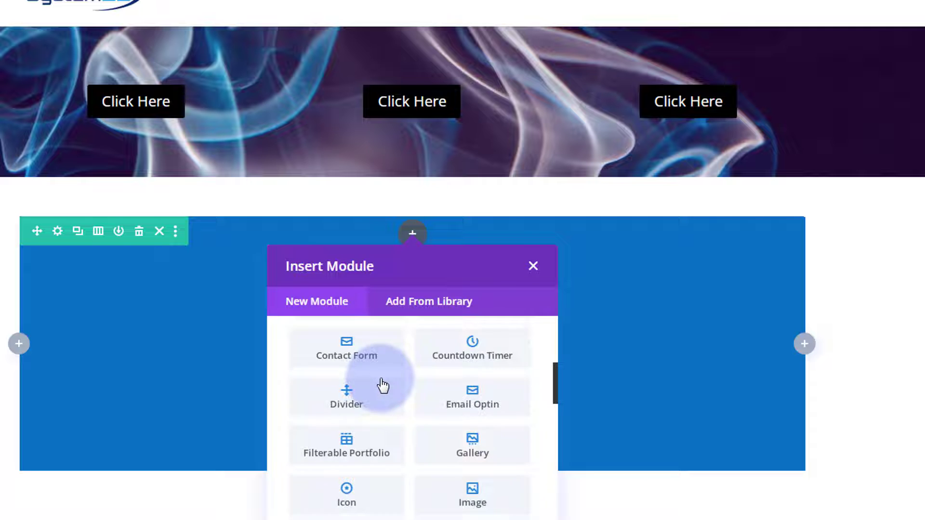
scroll(383, 385, down, 2)
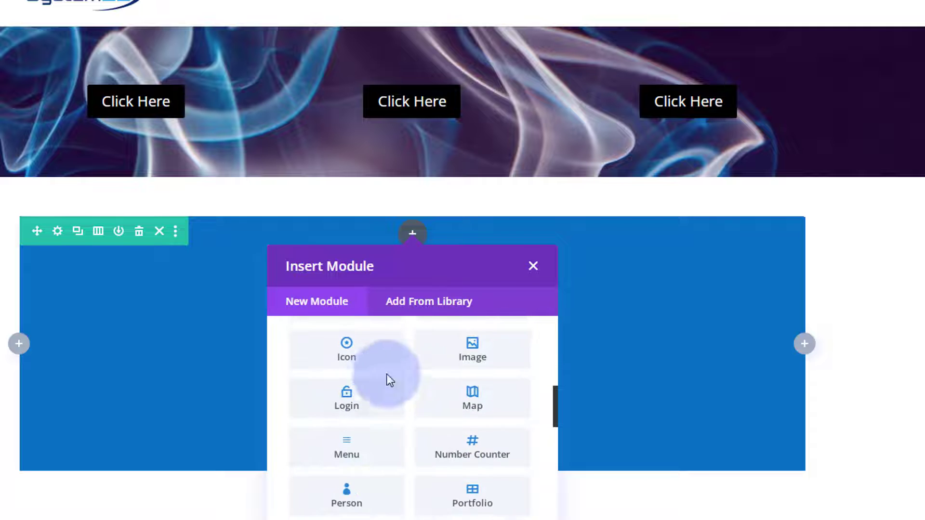
click(477, 357)
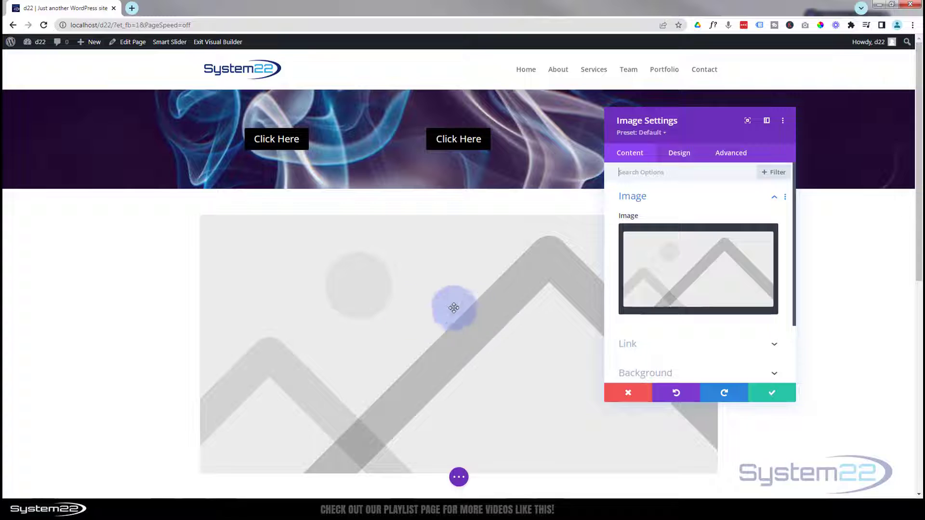
- Set the image module's picture to the dark purple starry nebula from the media library and save the module settings
click(678, 285)
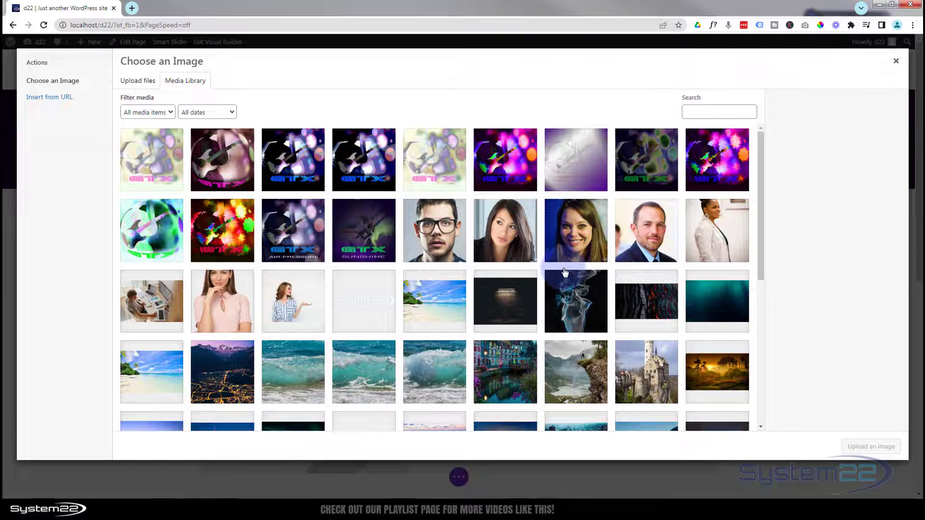
scroll(564, 272, down, 4)
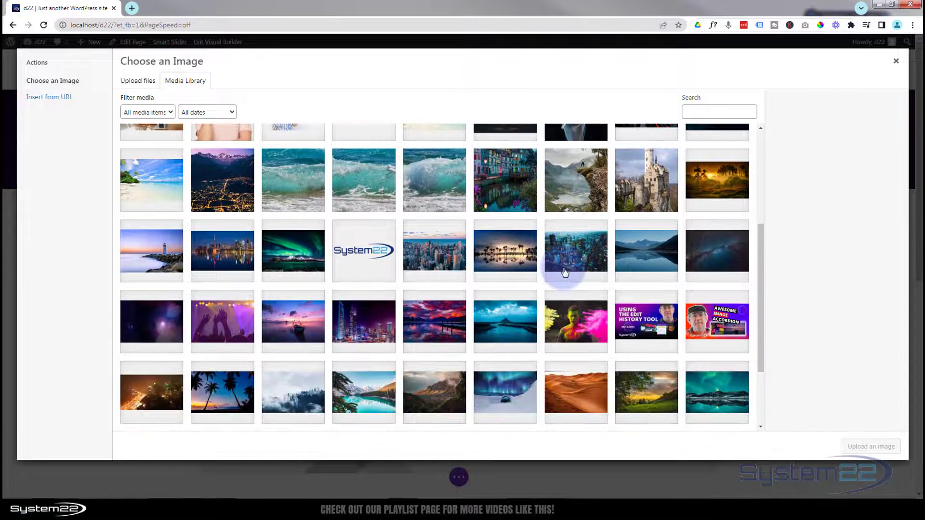
click(157, 323)
click(863, 448)
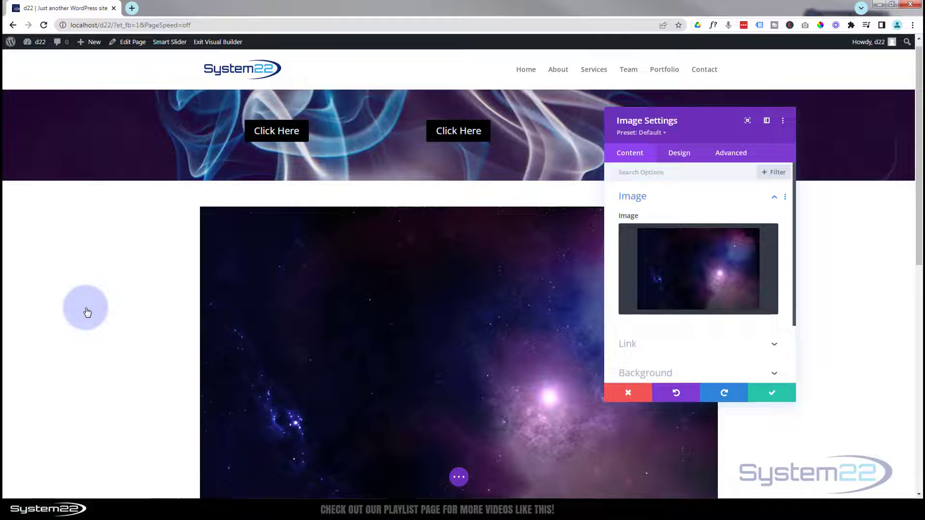
scroll(86, 312, down, 2)
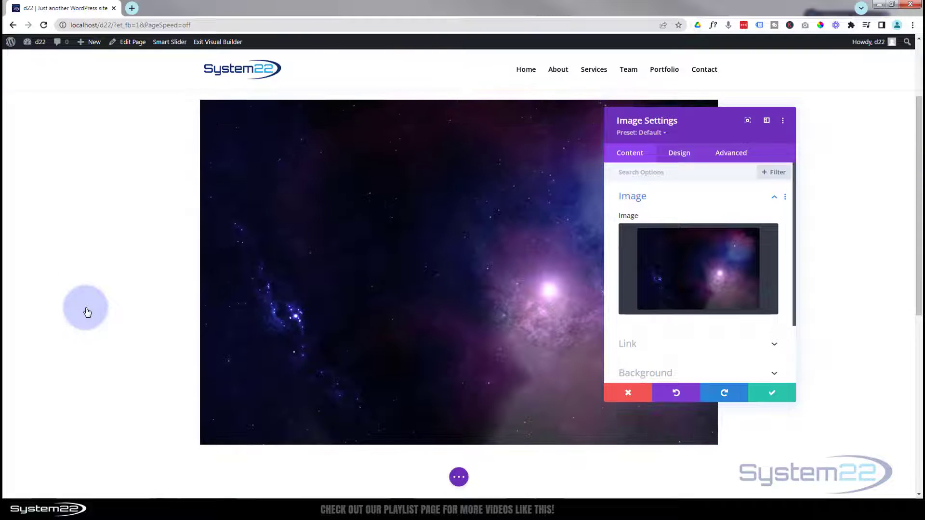
scroll(87, 312, up, 1)
scroll(86, 312, up, 1)
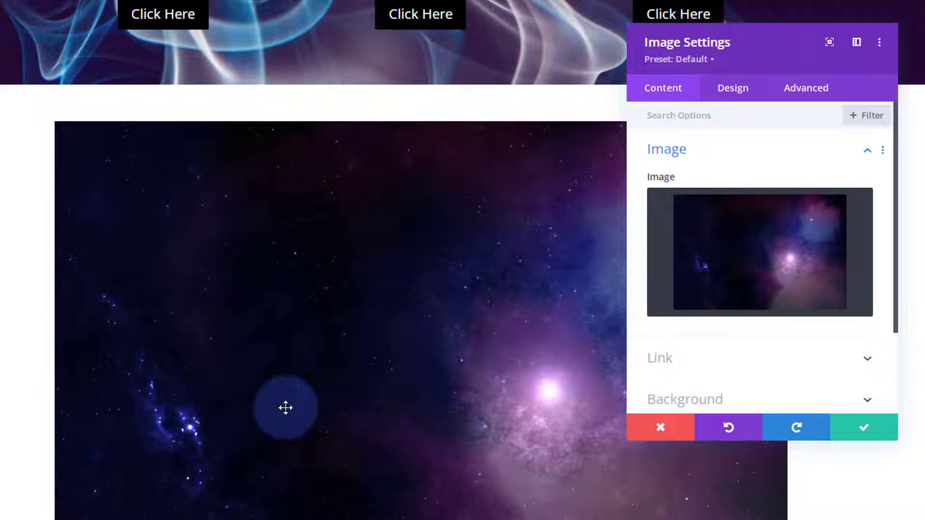
click(865, 429)
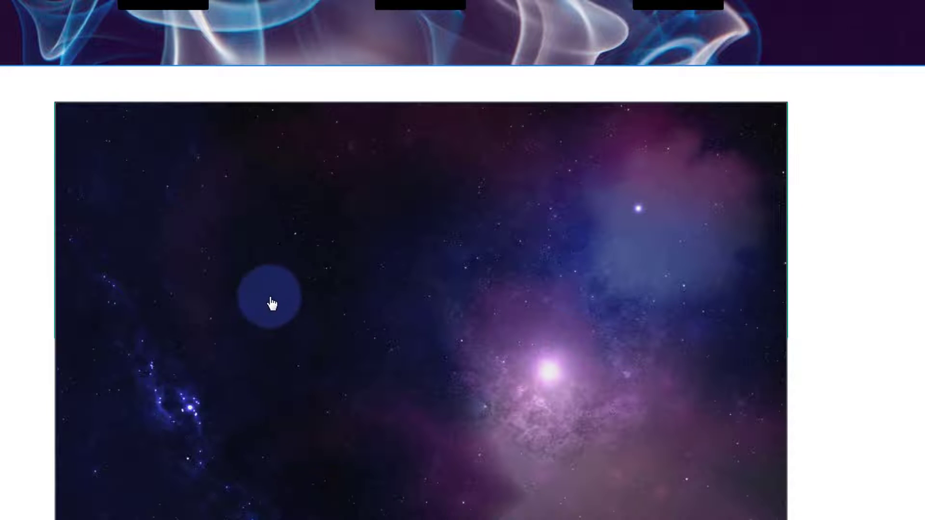
- Set both horizontal and vertical overflow to Hidden for the row holding the nebula image, and save the row settings
scroll(257, 270, down, 2)
scroll(259, 271, up, 2)
scroll(261, 272, up, 1)
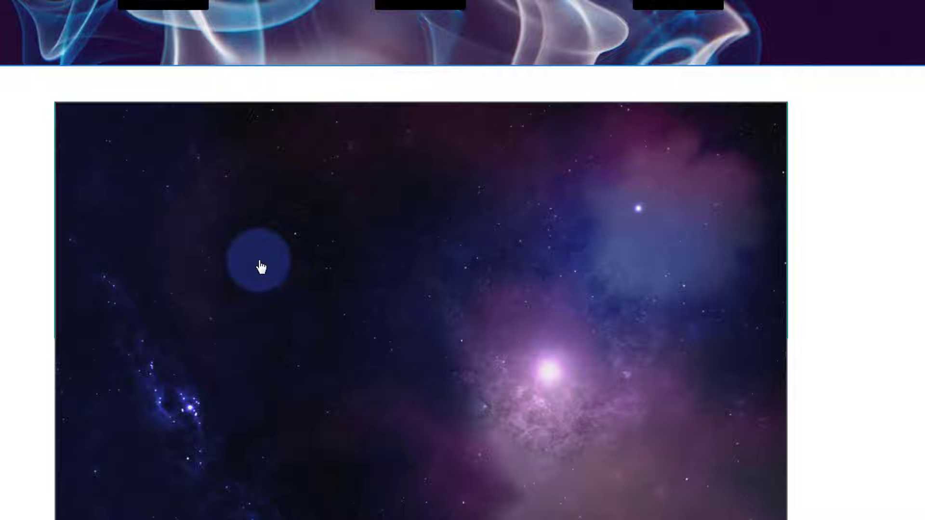
mouse_move(247, 252)
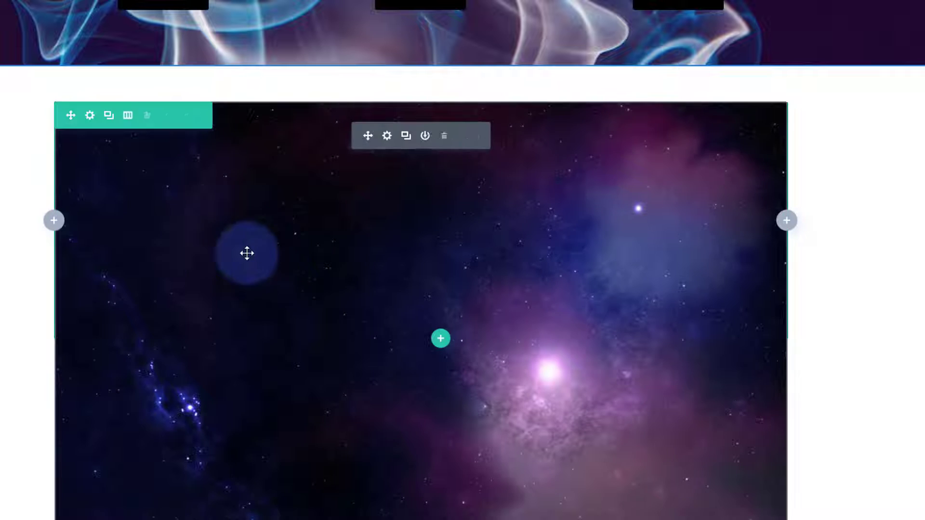
click(90, 117)
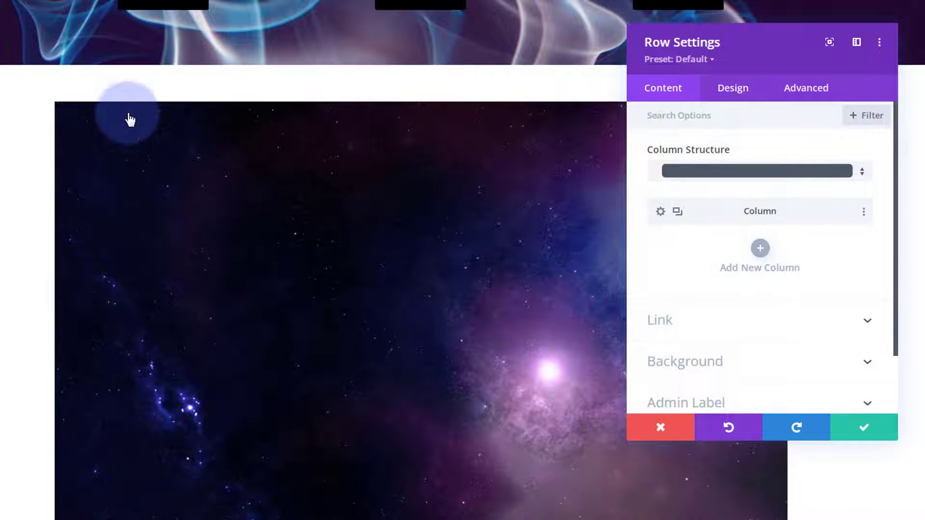
click(804, 91)
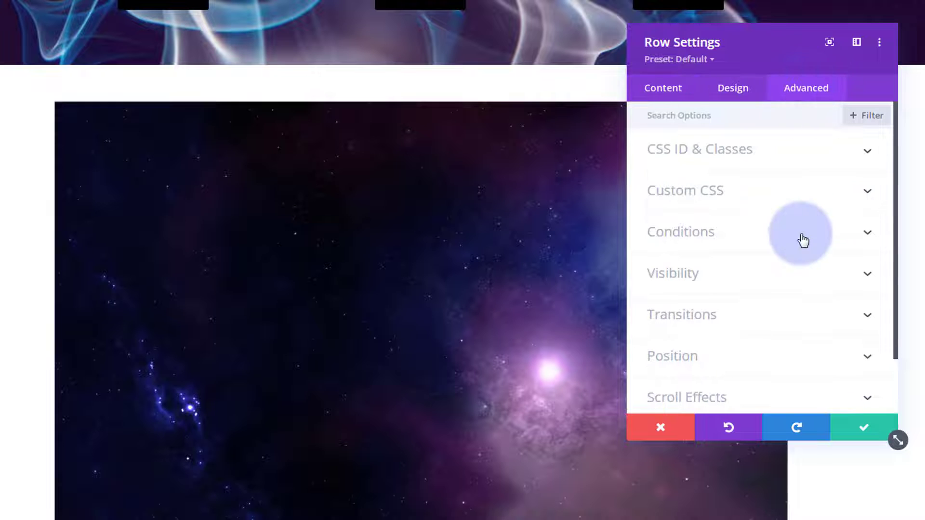
click(801, 275)
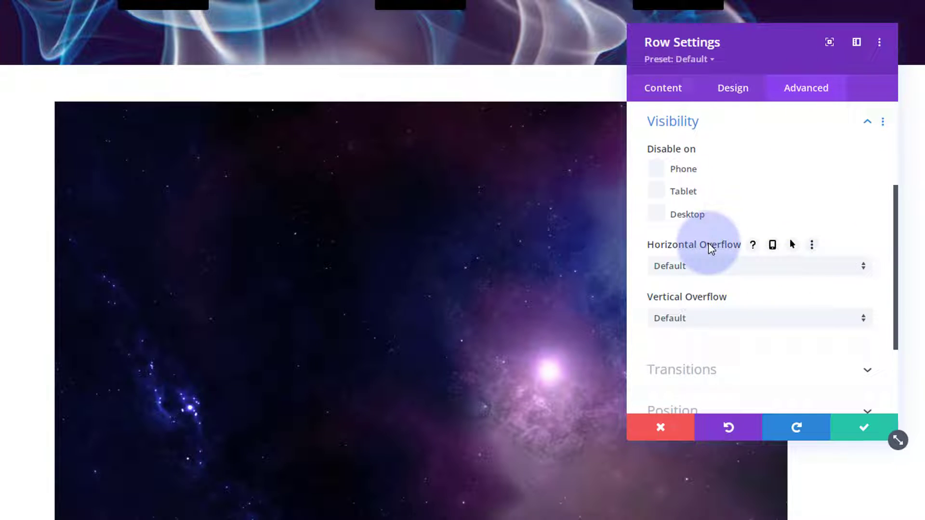
click(675, 265)
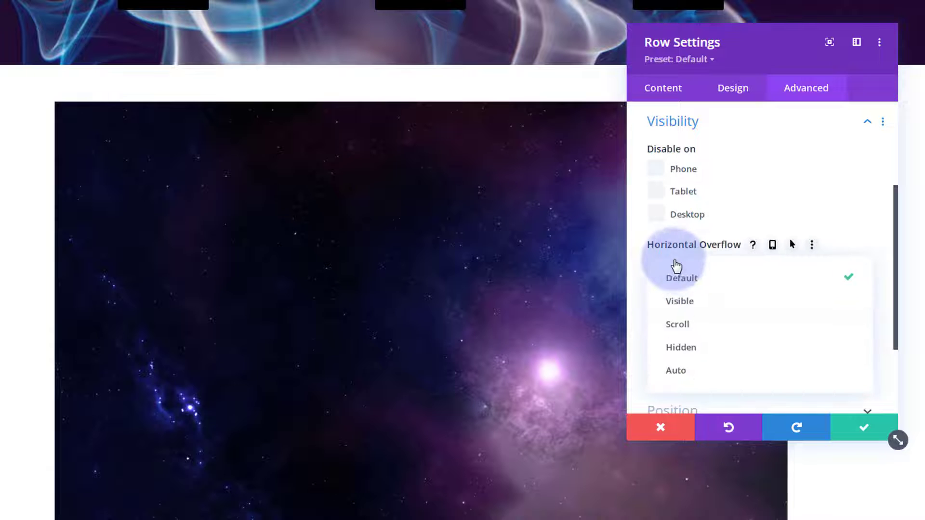
click(689, 349)
click(694, 321)
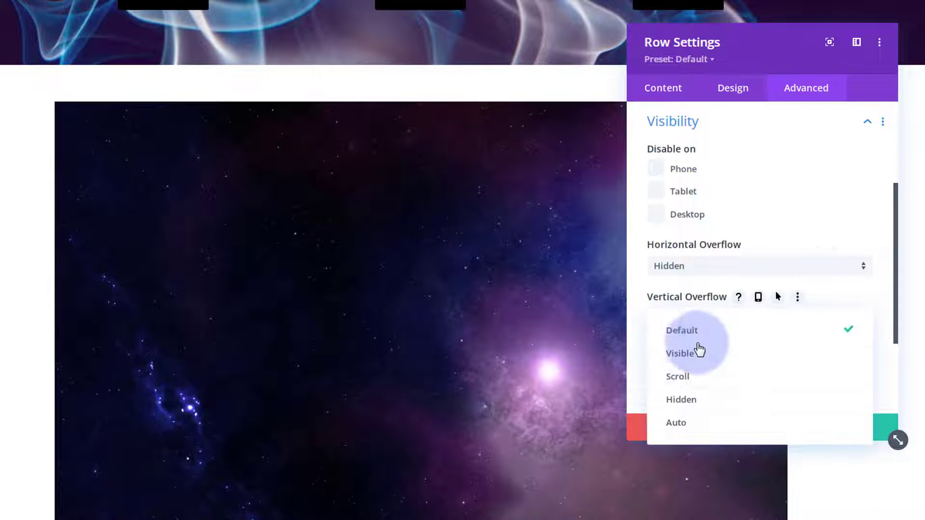
click(702, 402)
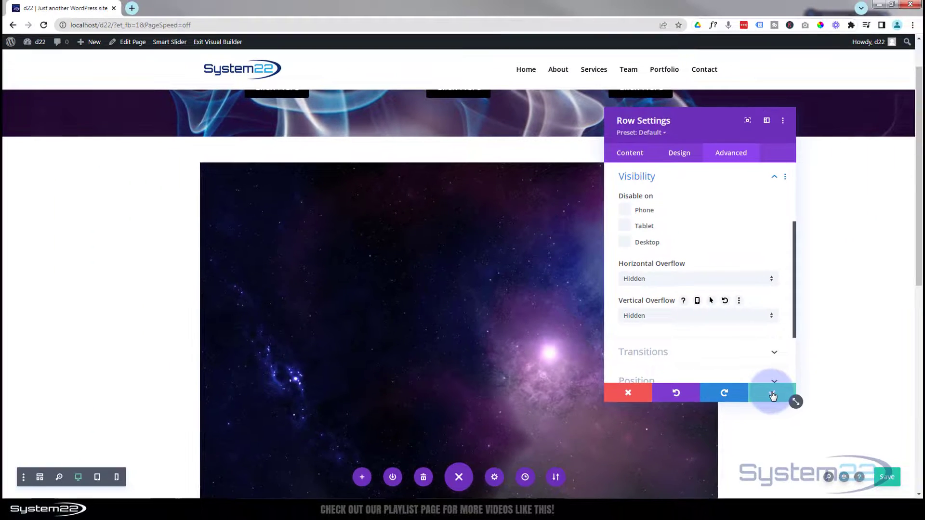
click(858, 423)
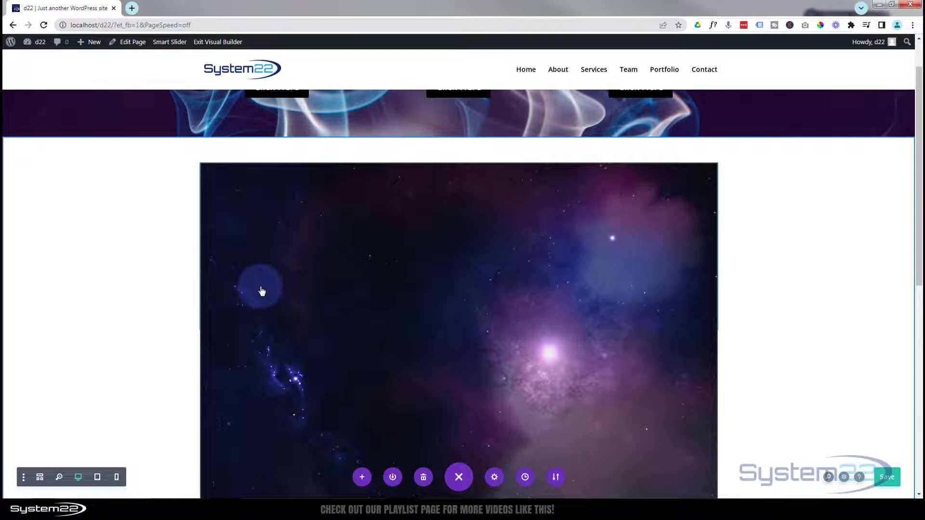
- Give the nebula image module the CSS class "animage", then save the module settings and the page
scroll(140, 299, down, 2)
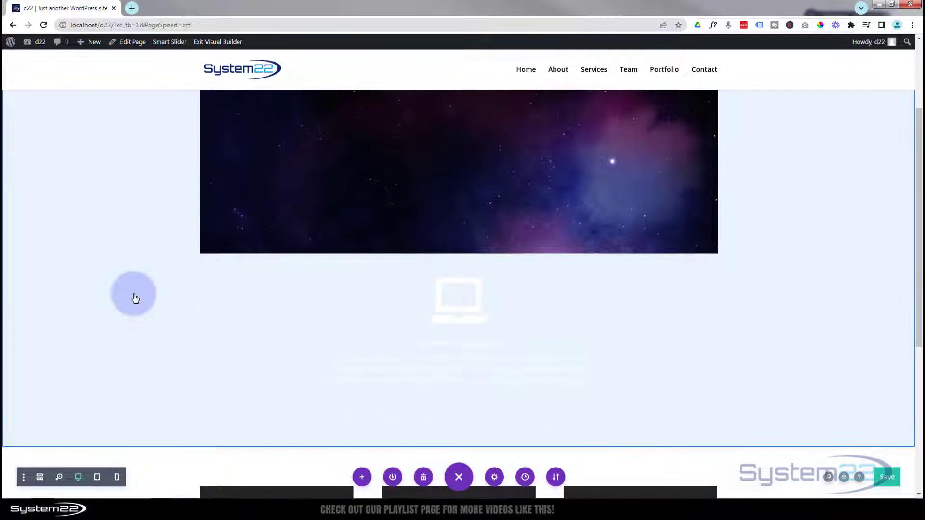
scroll(485, 341, up, 2)
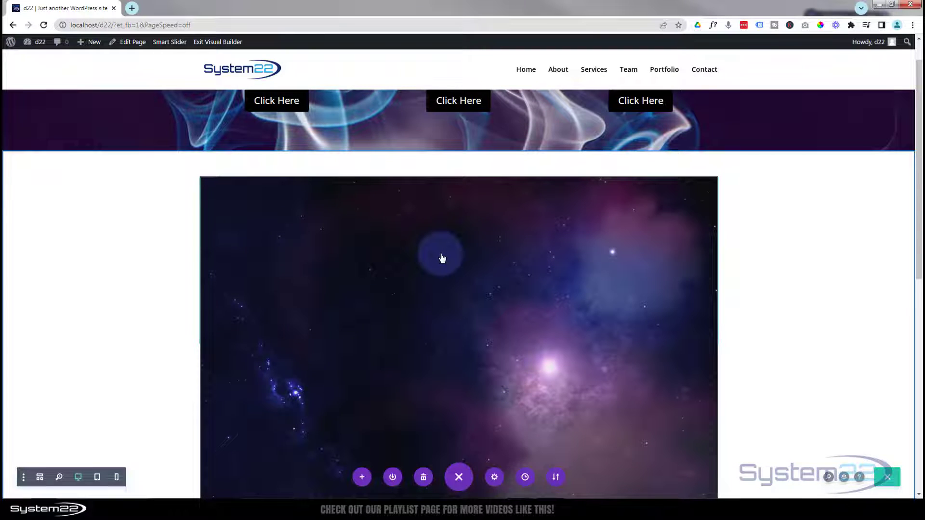
mouse_move(440, 256)
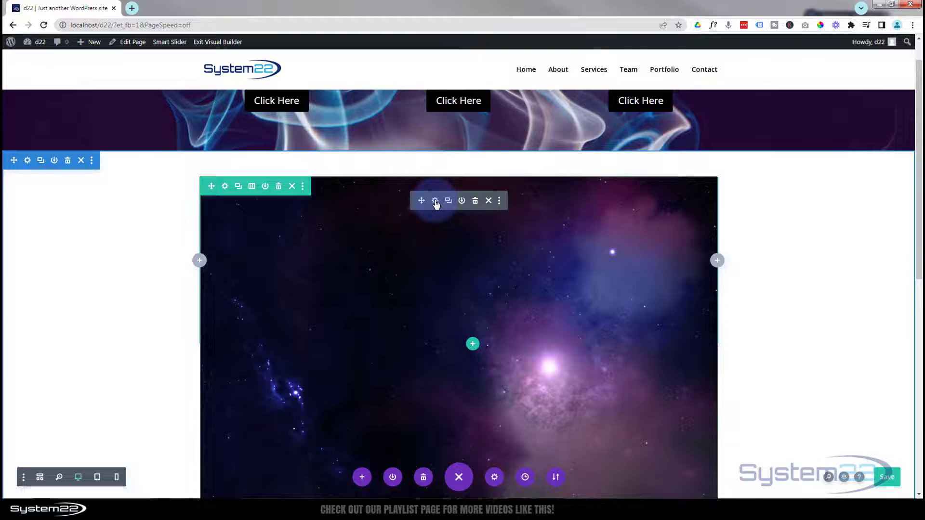
click(435, 202)
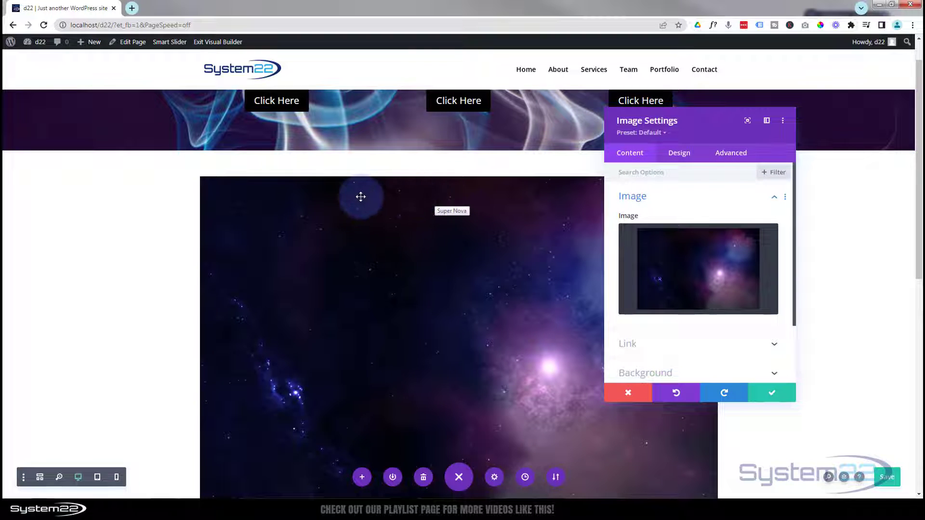
click(731, 154)
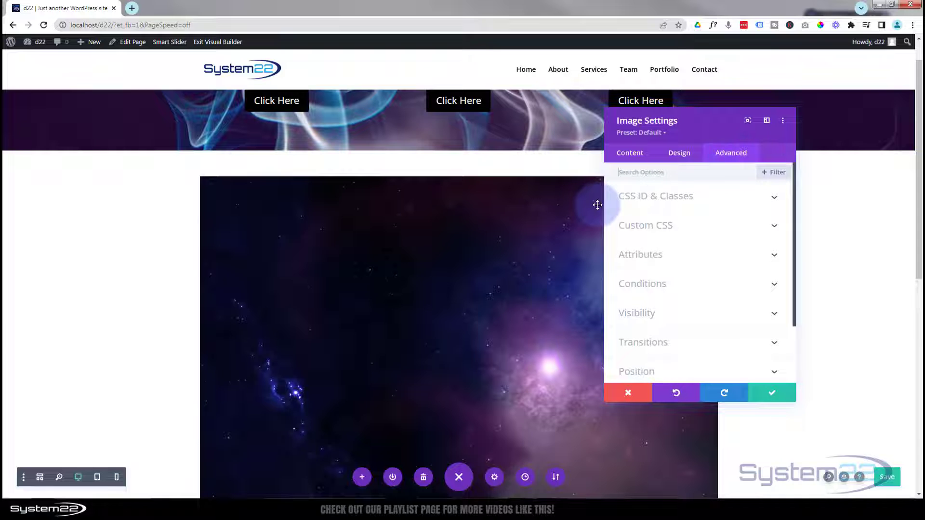
click(722, 201)
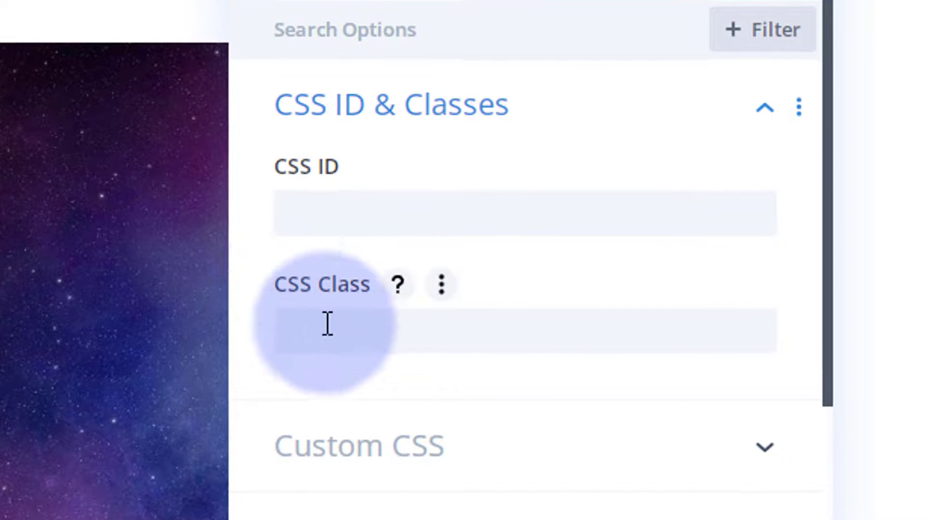
click(630, 267)
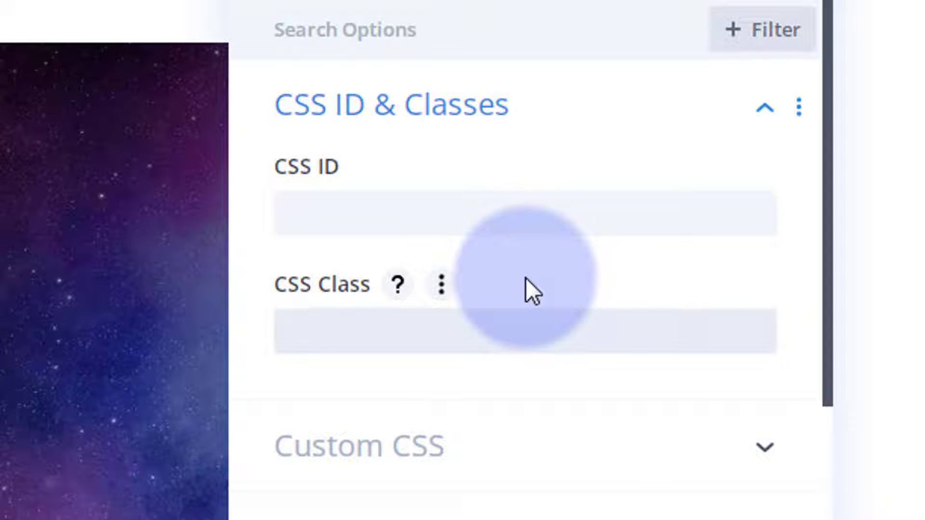
text(An)
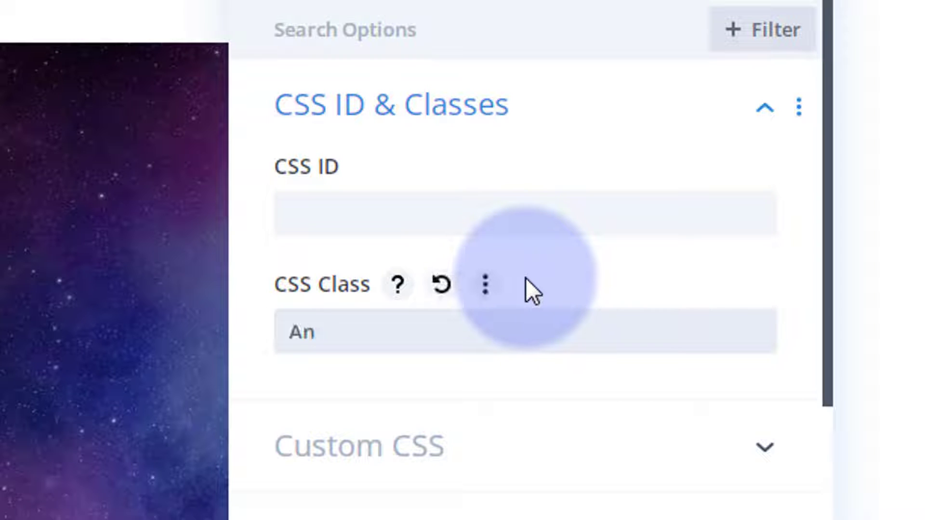
text(image)
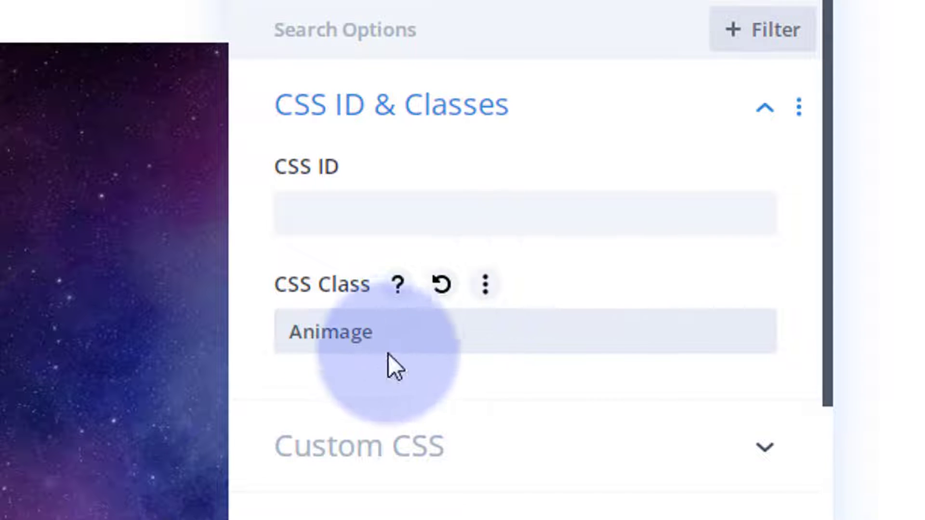
drag(291, 331, 300, 332)
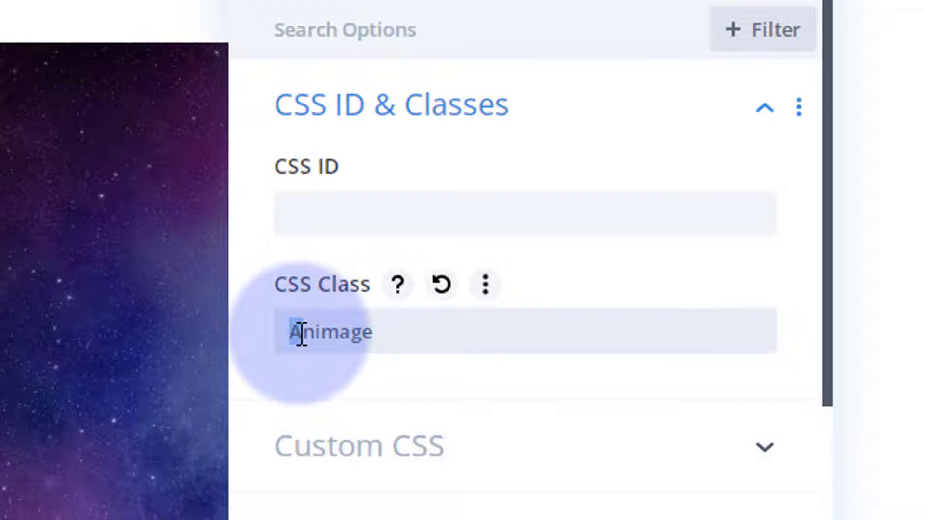
text(a)
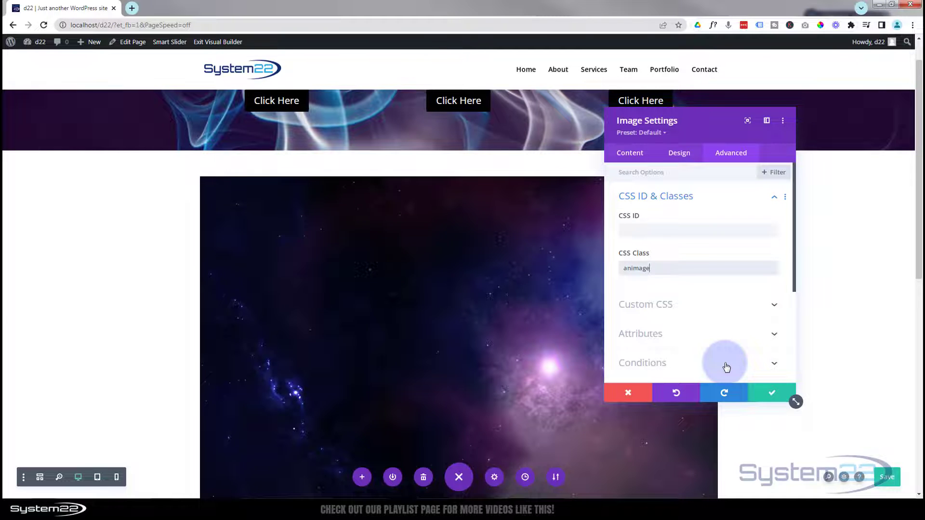
click(769, 394)
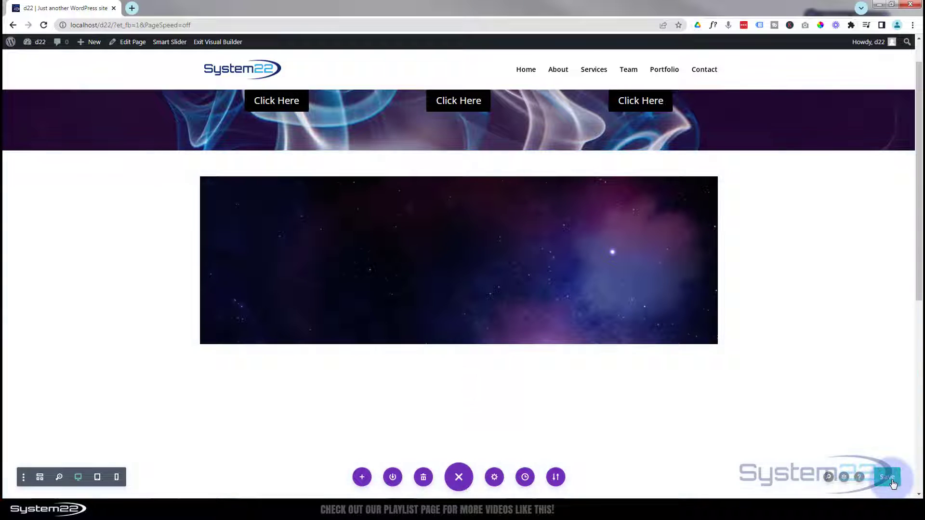
click(892, 481)
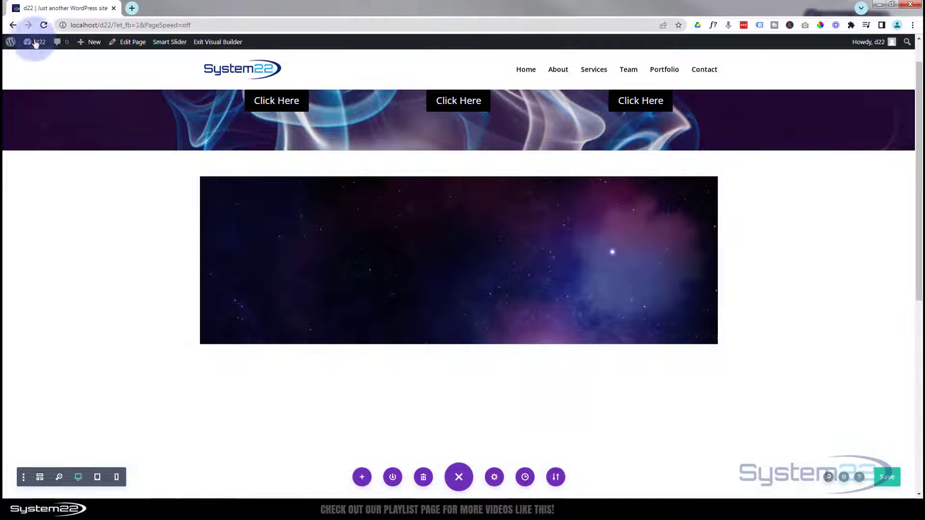
- Open the WordPress dashboard in a new browser tab and switch to it
mouse_move(29, 45)
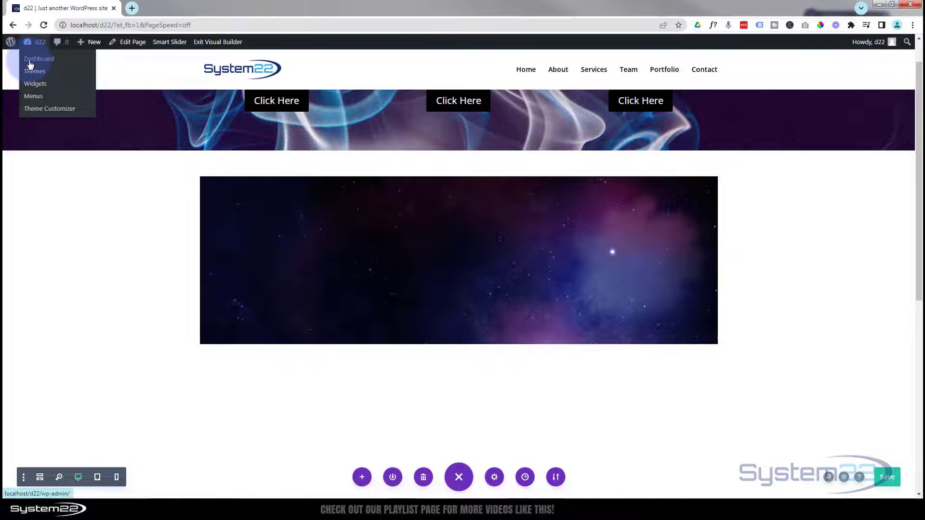
middle_click(29, 62)
click(143, 9)
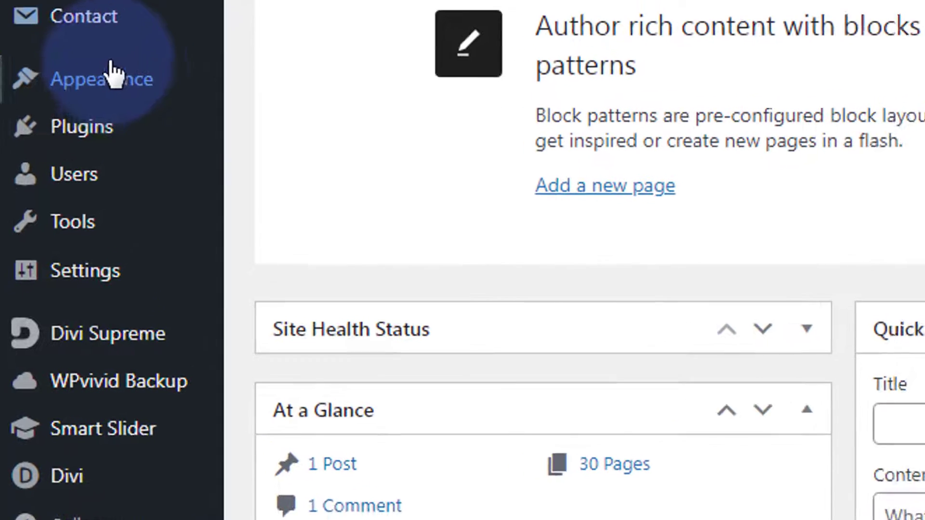
- Open Additional CSS in the theme customizer and delete all the existing CSS code
mouse_move(41, 240)
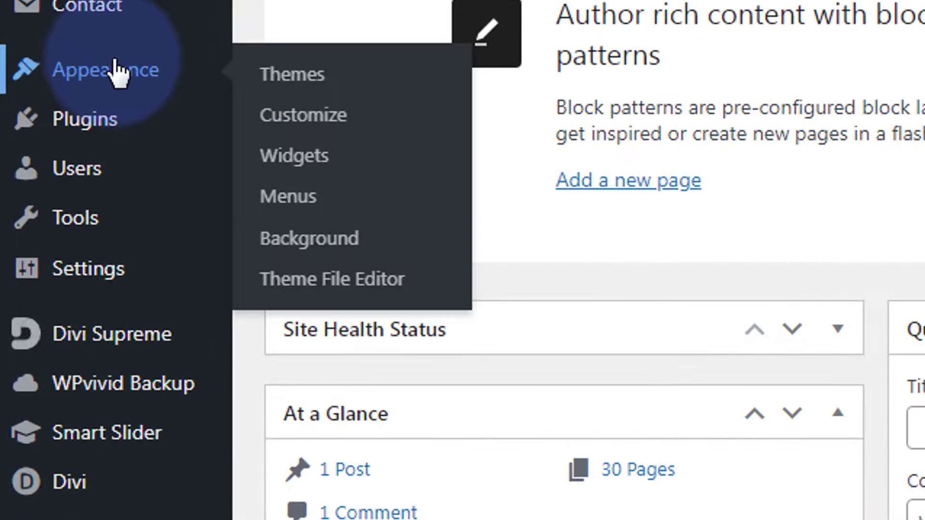
click(101, 244)
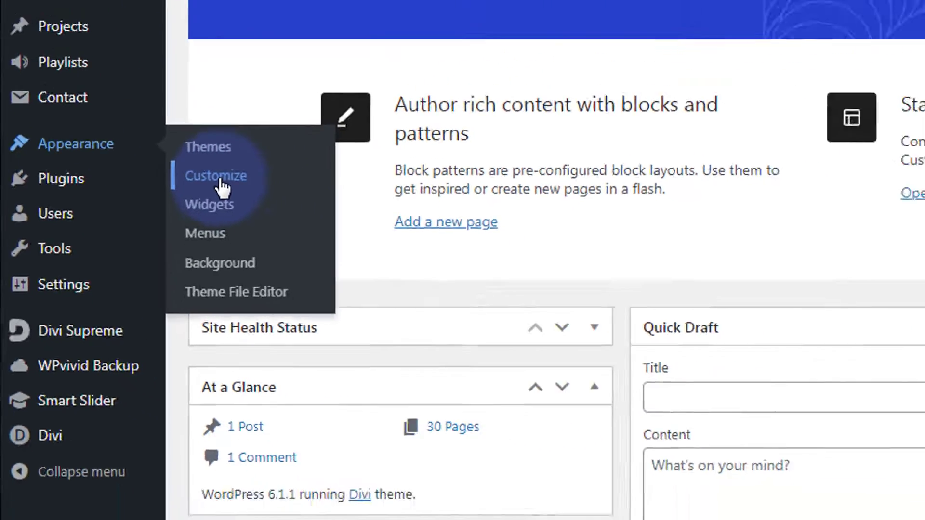
click(304, 115)
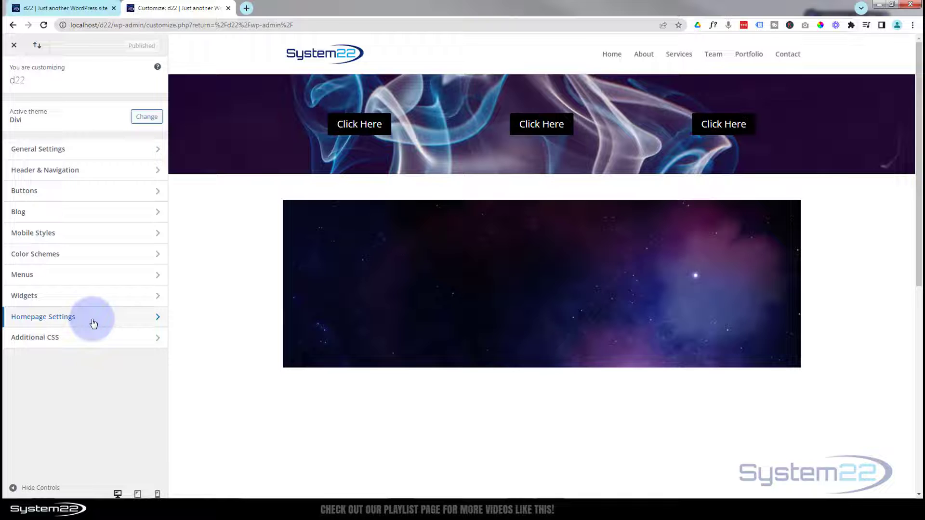
click(75, 341)
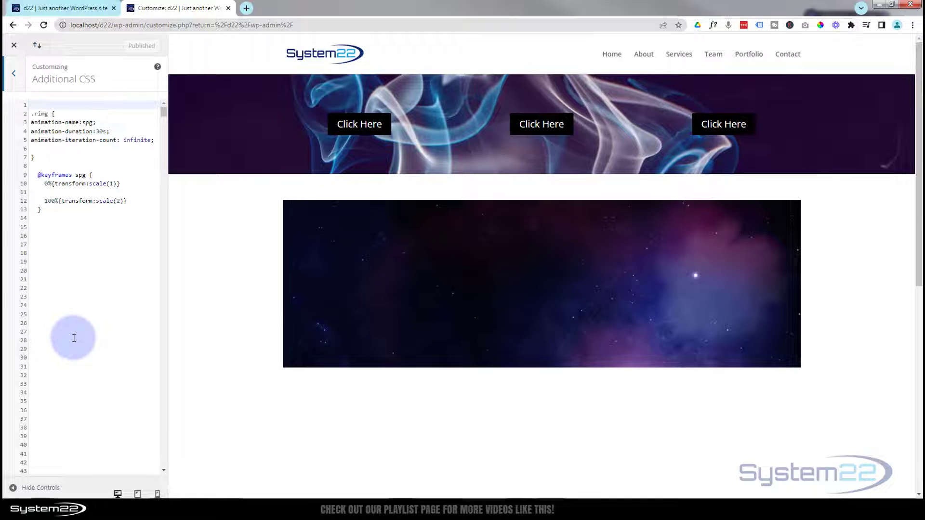
drag(43, 209, 17, 90)
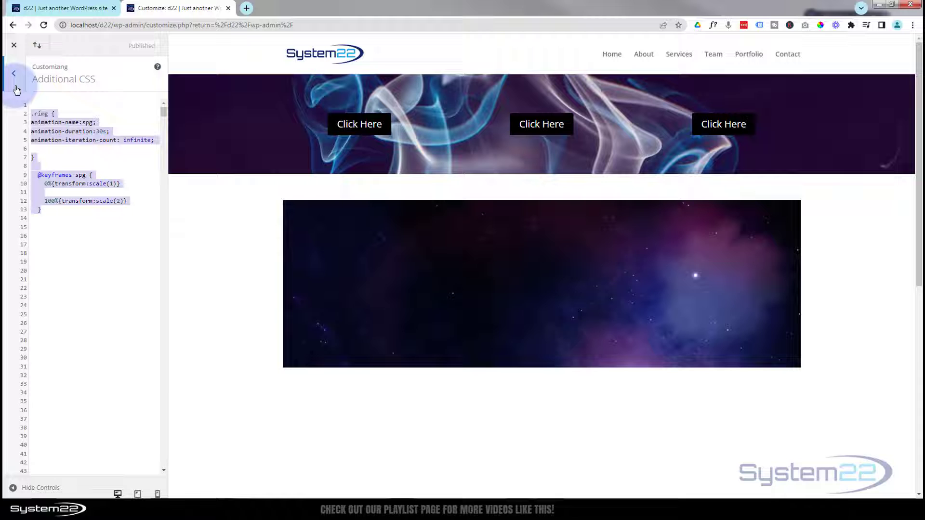
key(Delete)
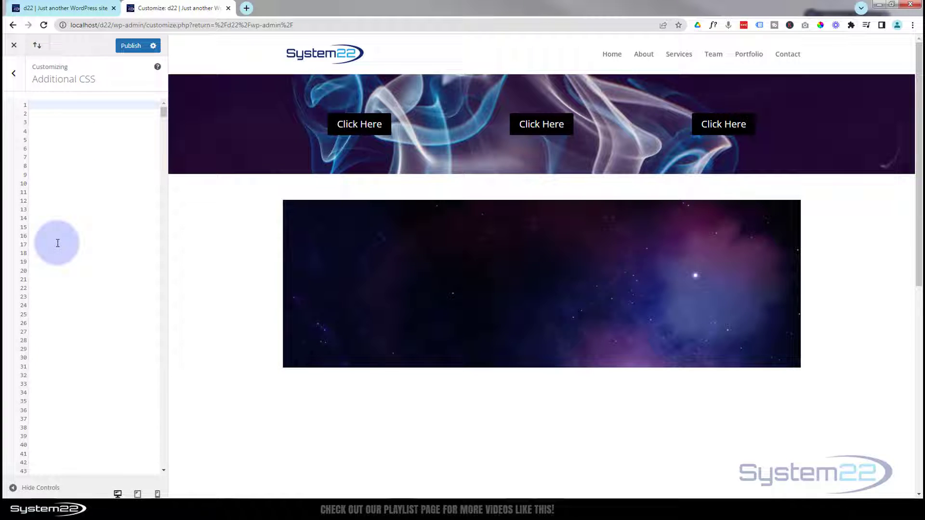
- Add the CSS comment "/* Image scale */" on the first line of the Additional CSS
text(/)
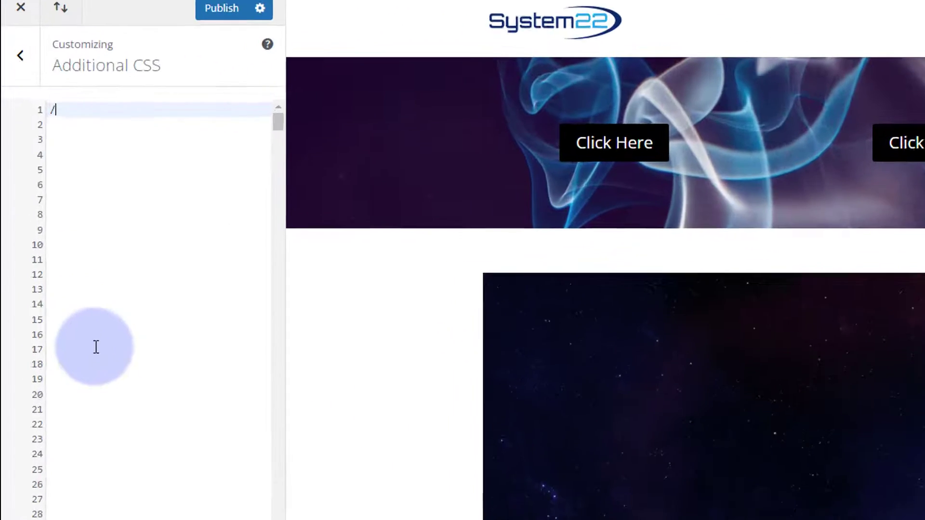
text(**/)
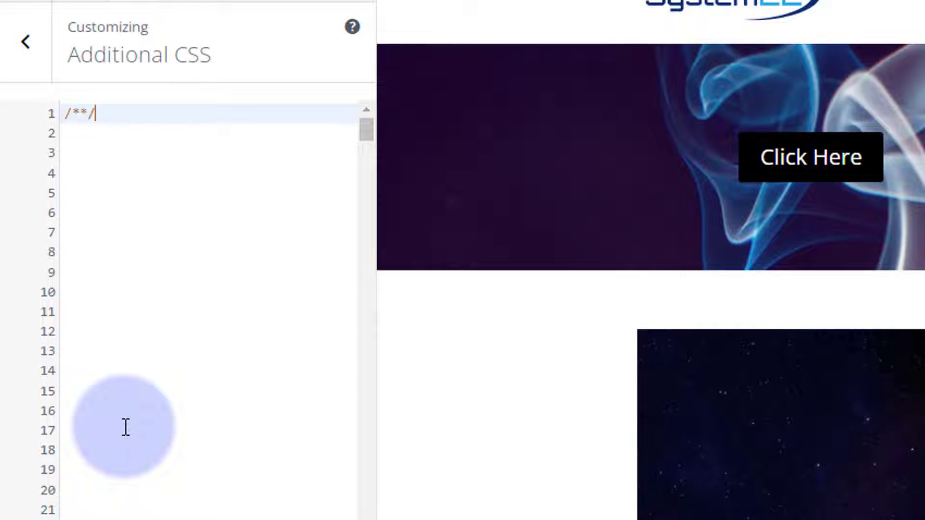
key(Left)
key(Left)
key(Left)
text(Image )
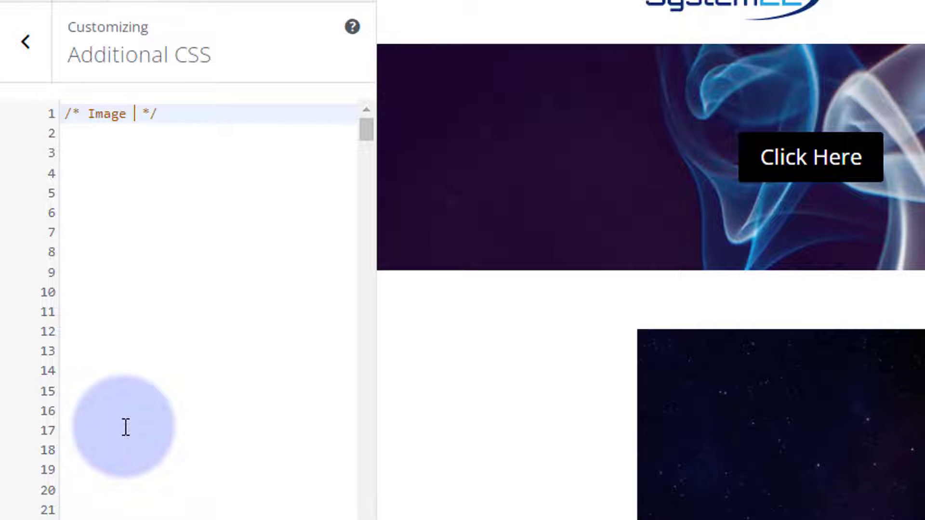
text(scale)
- Start an .animage rule with an opening brace, leaving a blank line below the comment
click(217, 109)
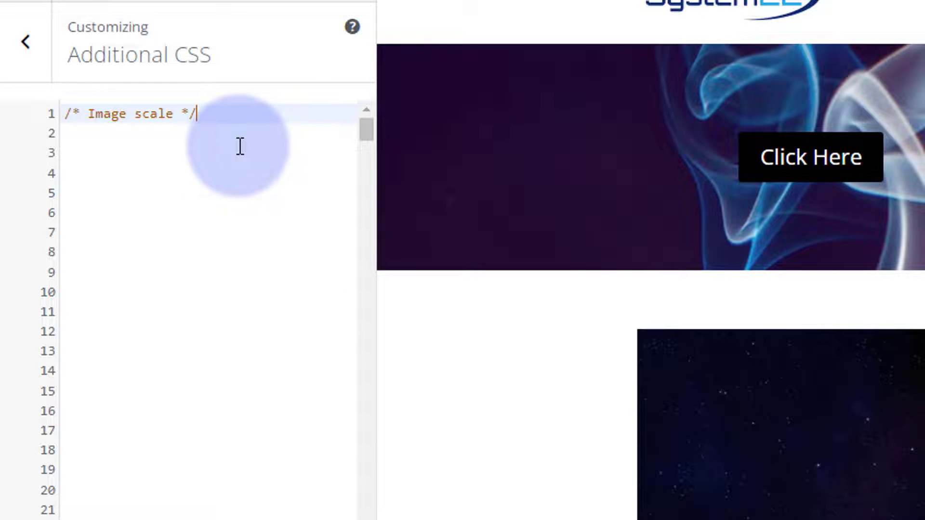
key(Return)
key(Return)
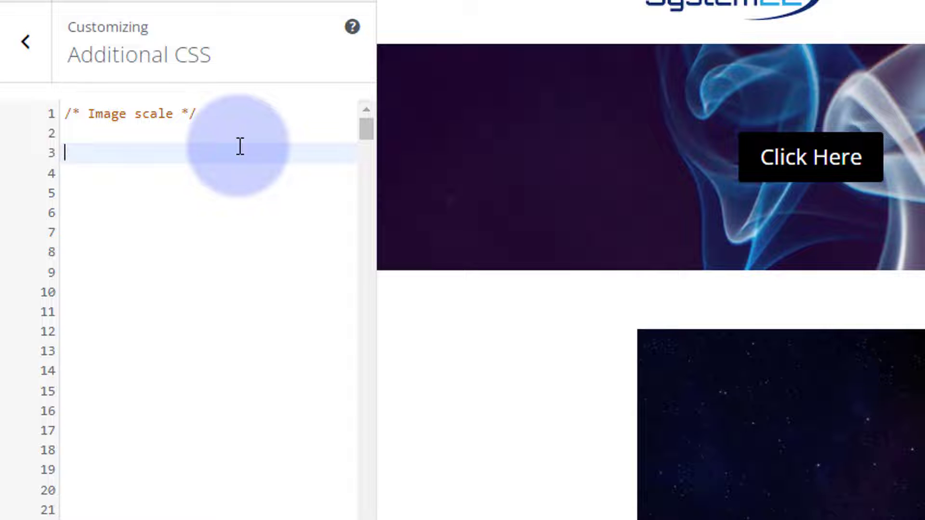
text(.animage)
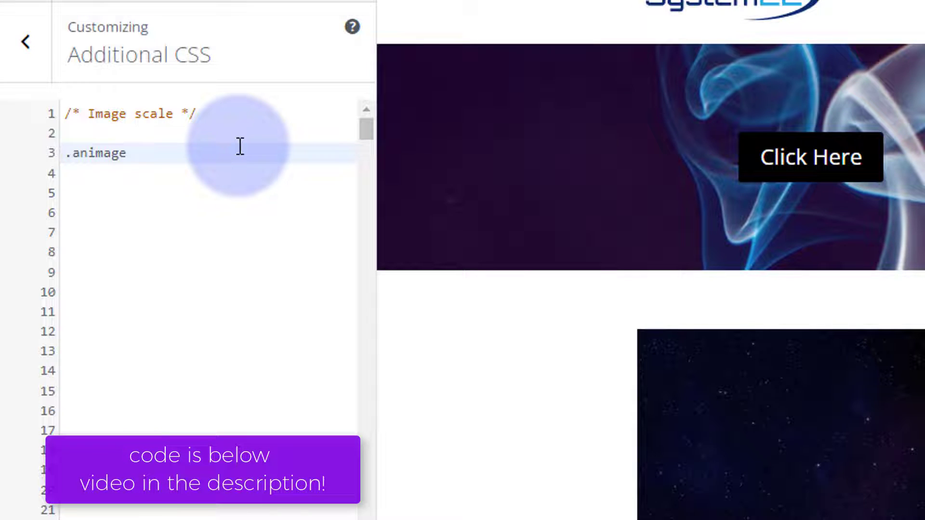
text({)
key(Return)
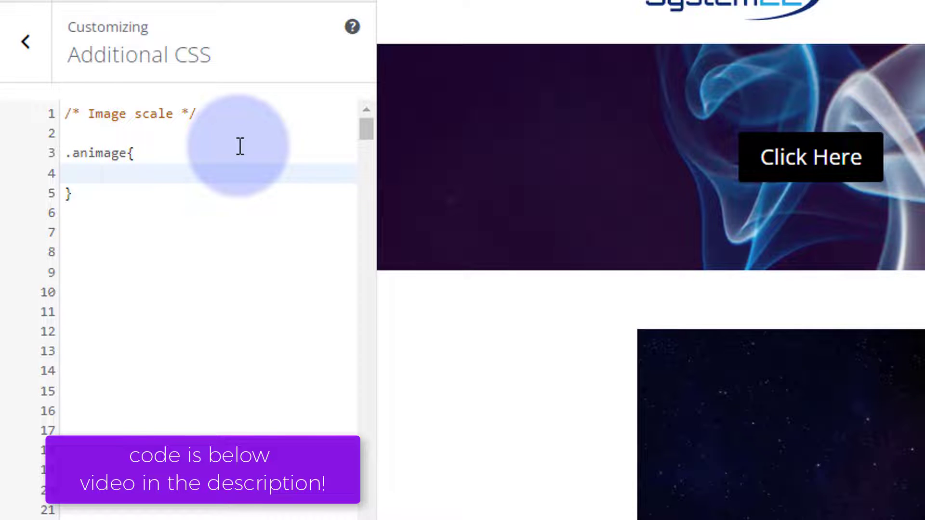
- Add the declaration "animation-name:scimage;" inside the .animage rule
text(anima)
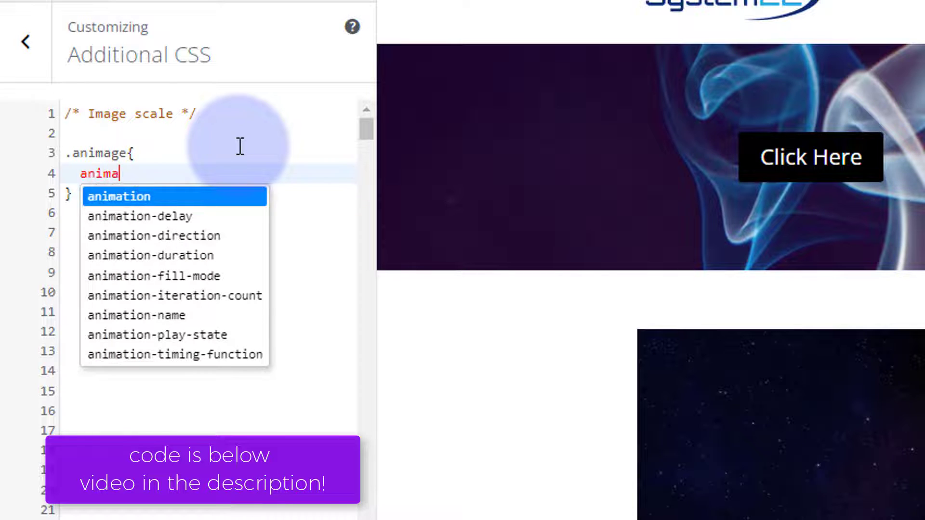
text(tion-name:)
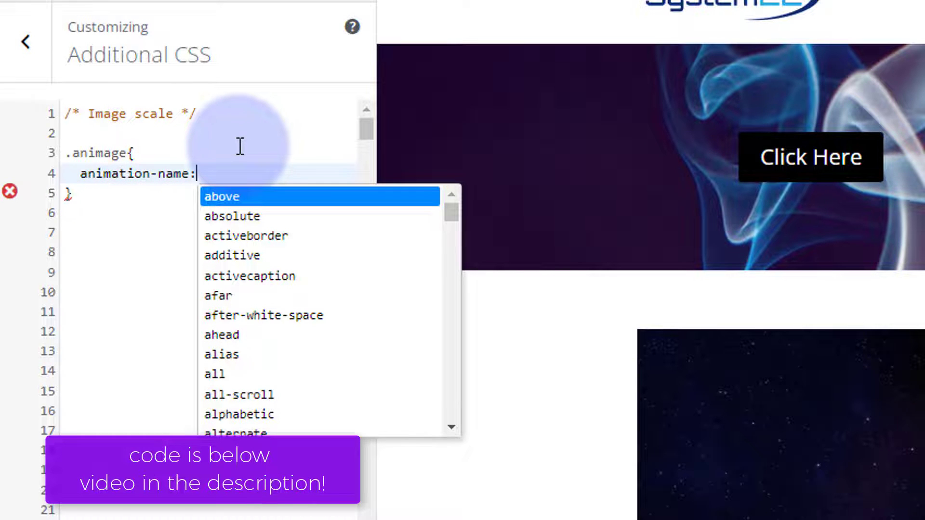
text(scs)
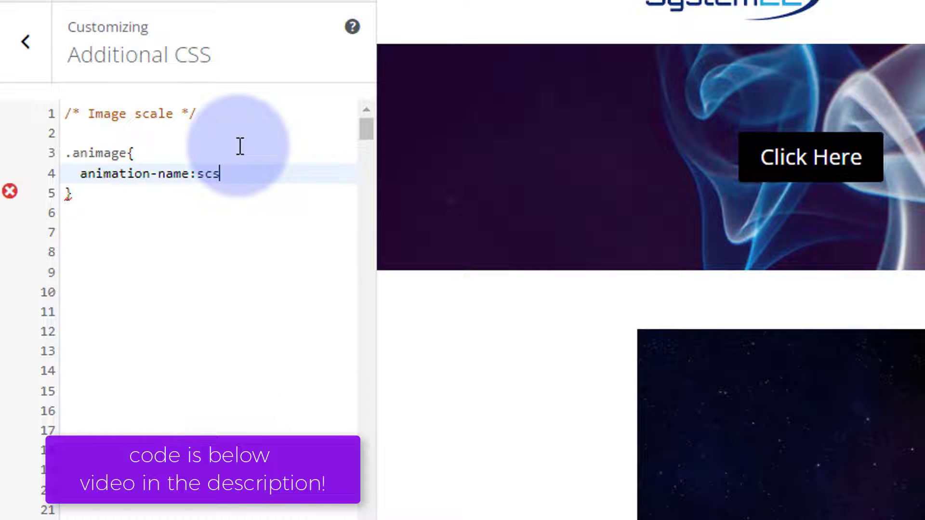
text(image)
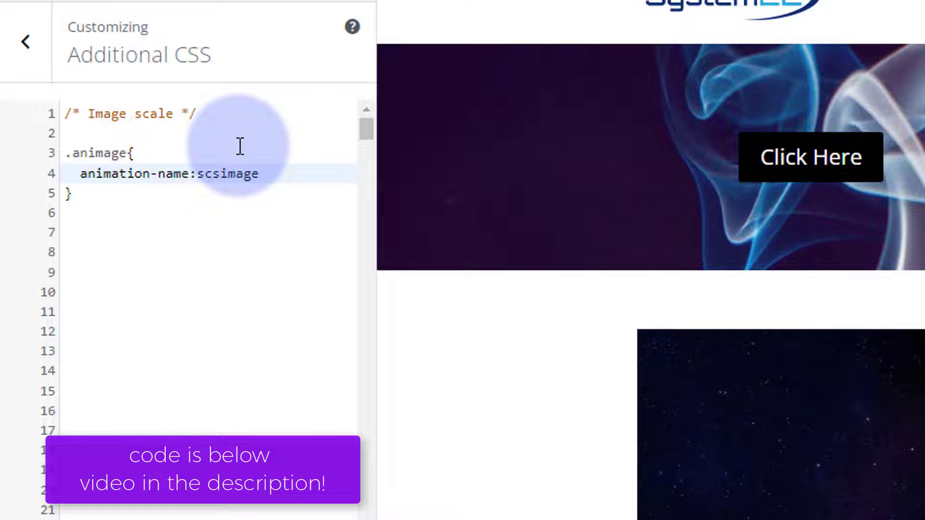
click(212, 173)
key(Delete)
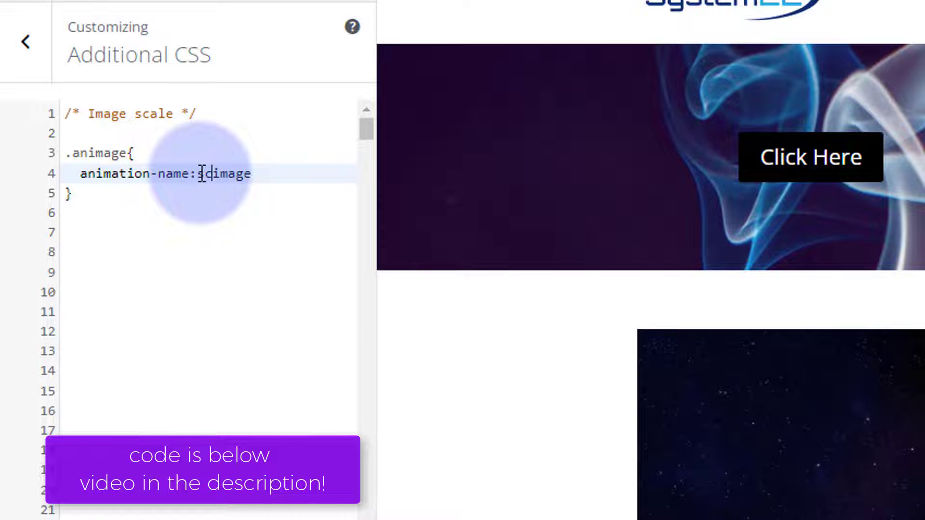
click(263, 173)
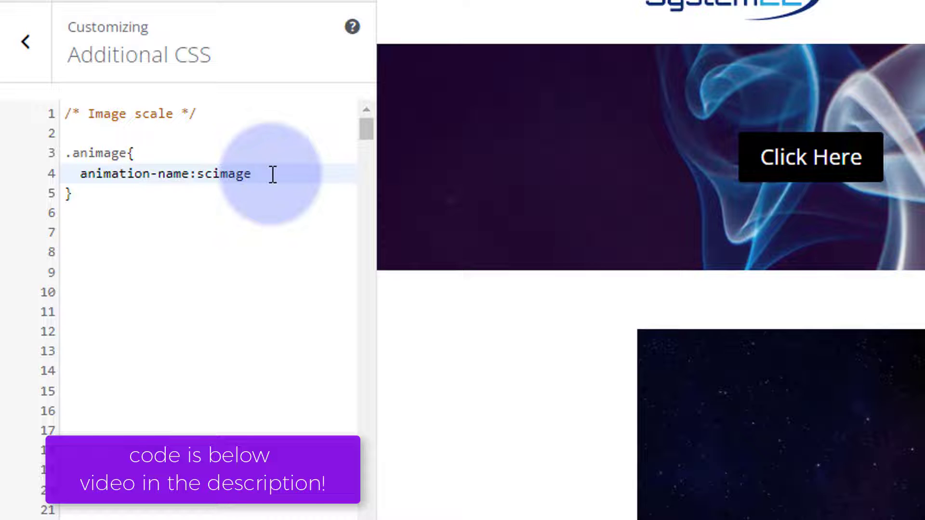
text(;)
- Add the declaration "animation-direction:30s;" on a new line in the .animage rule
key(Return)
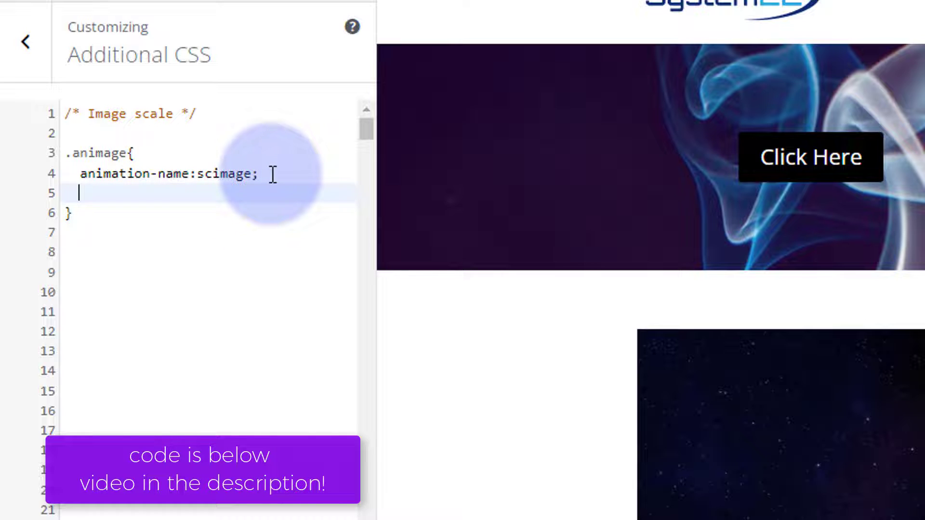
text(animation)
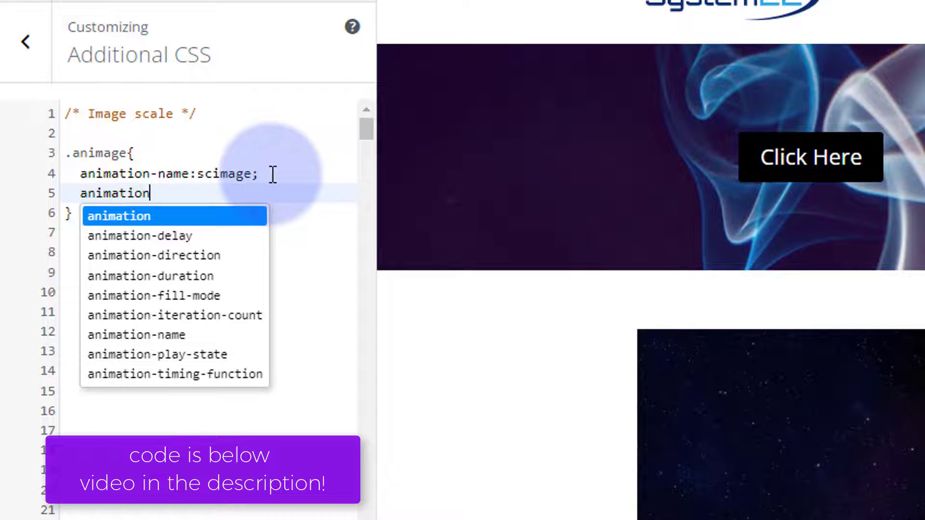
click(195, 262)
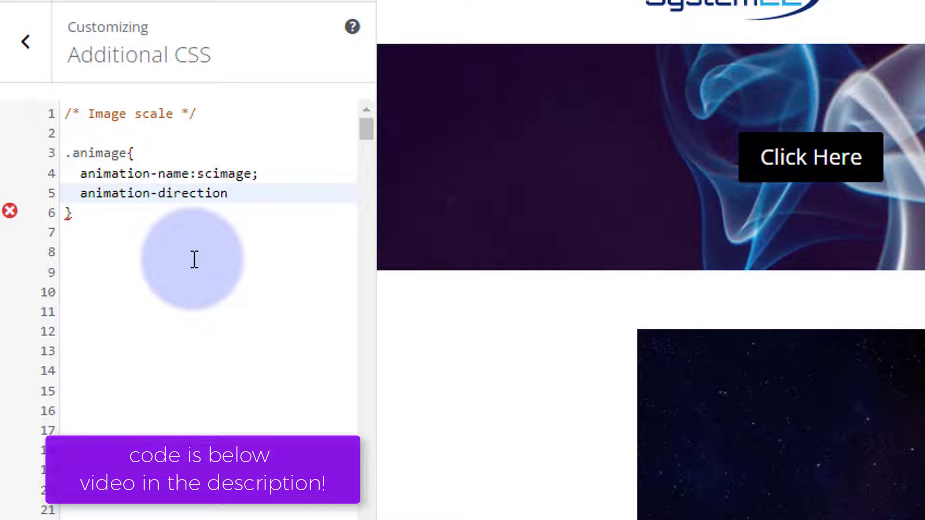
text(:)
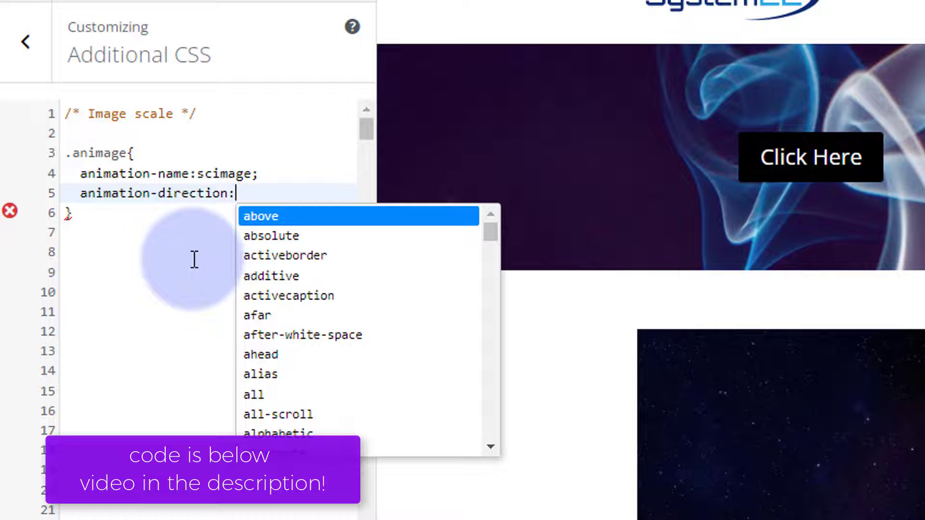
text(30s;)
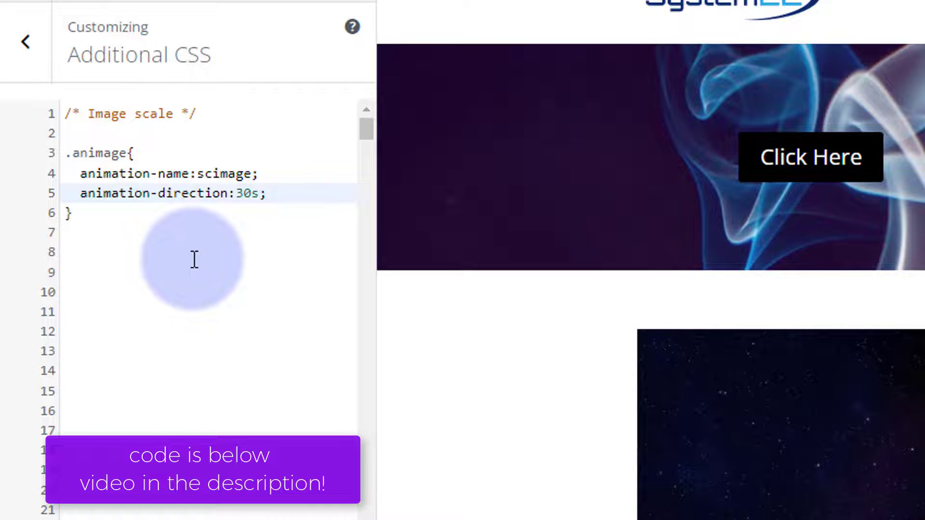
- Add the declaration "animation-iteration-count: infinite;" on a new line in the .animage rule
key(Return)
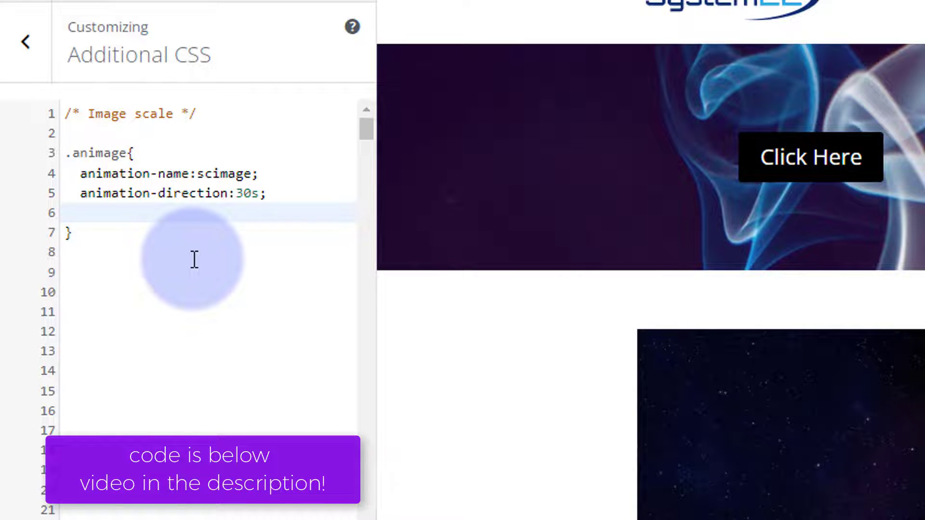
text(anima)
text(tion)
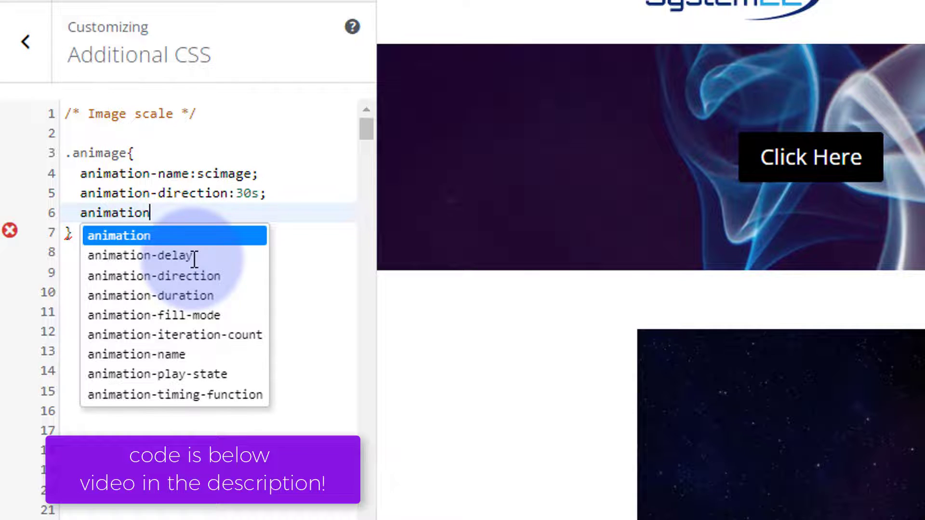
click(176, 337)
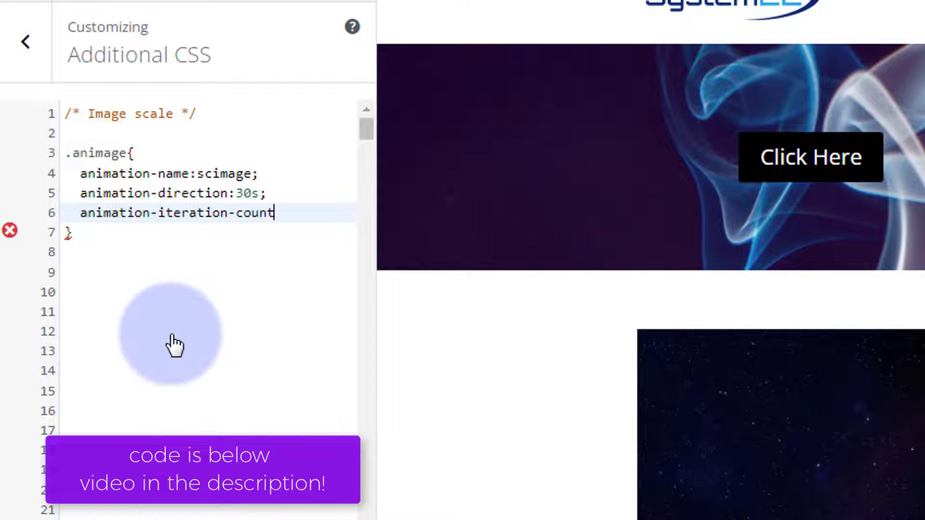
text(:)
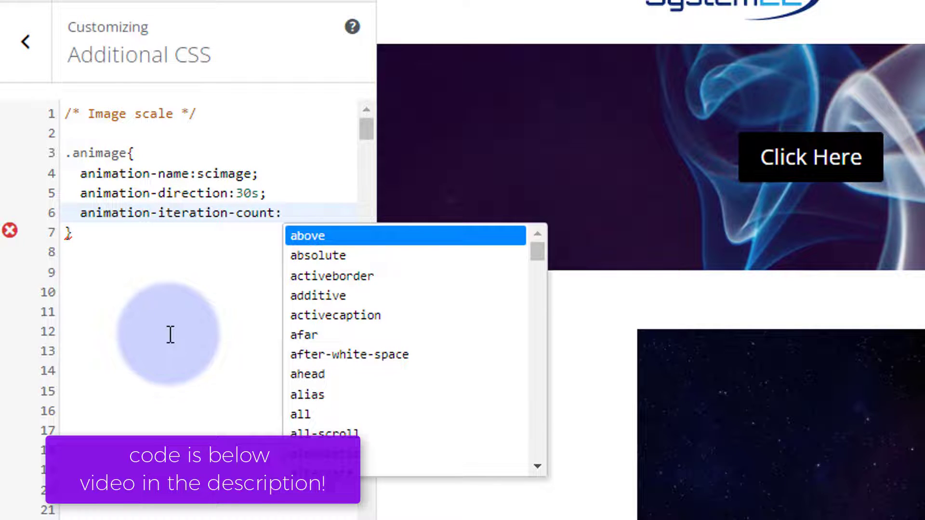
text( in)
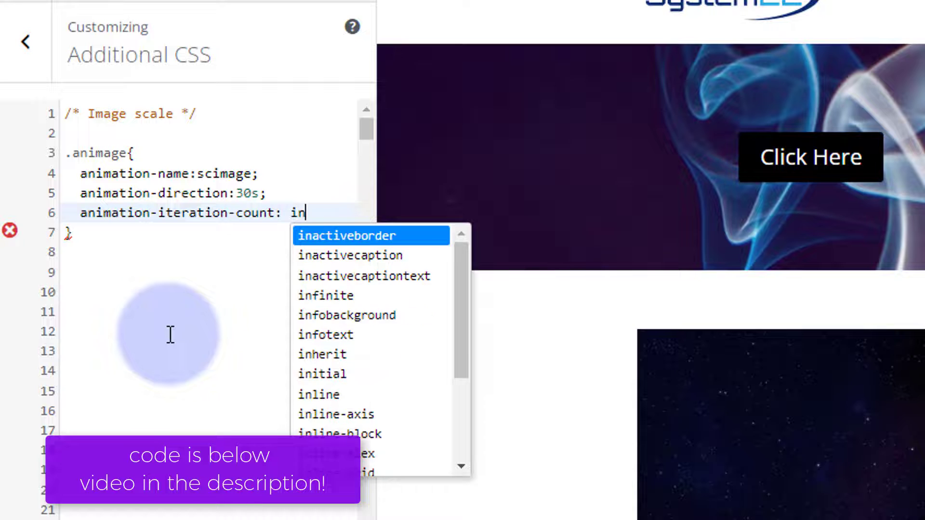
text(finite)
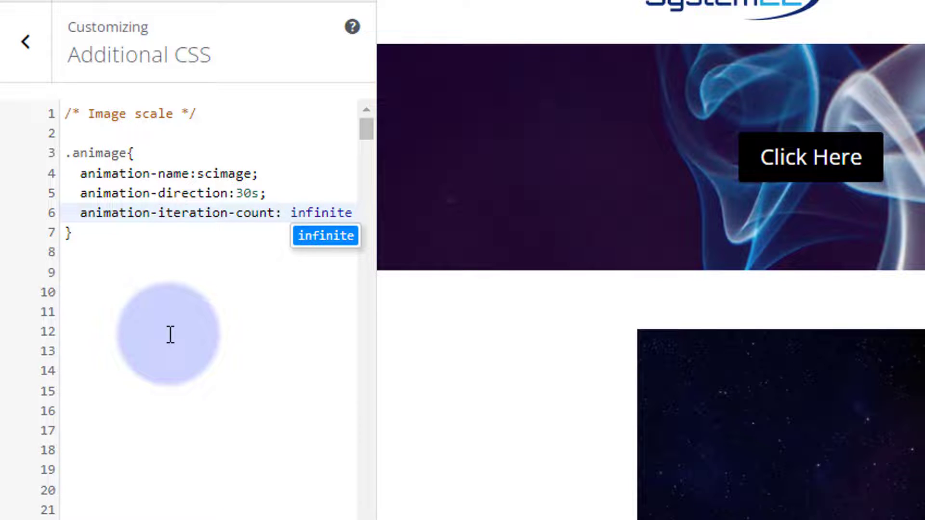
text(;)
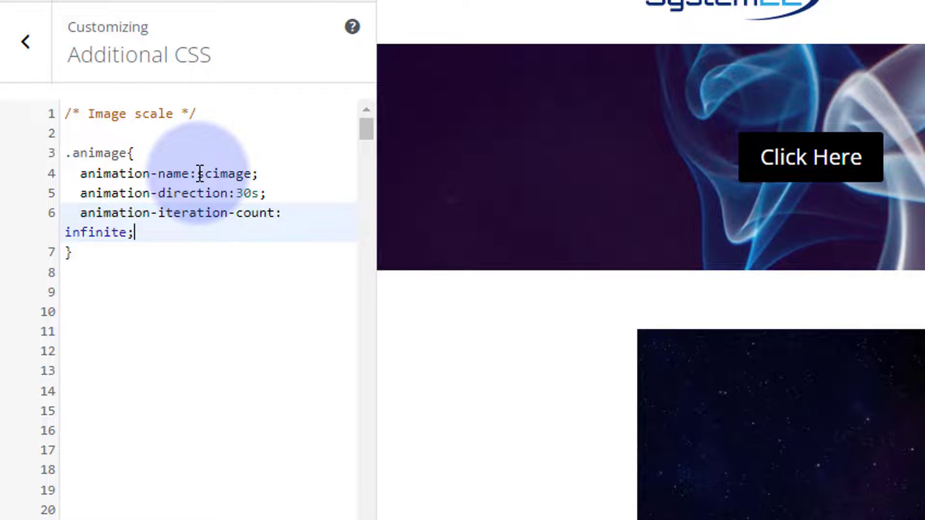
click(95, 255)
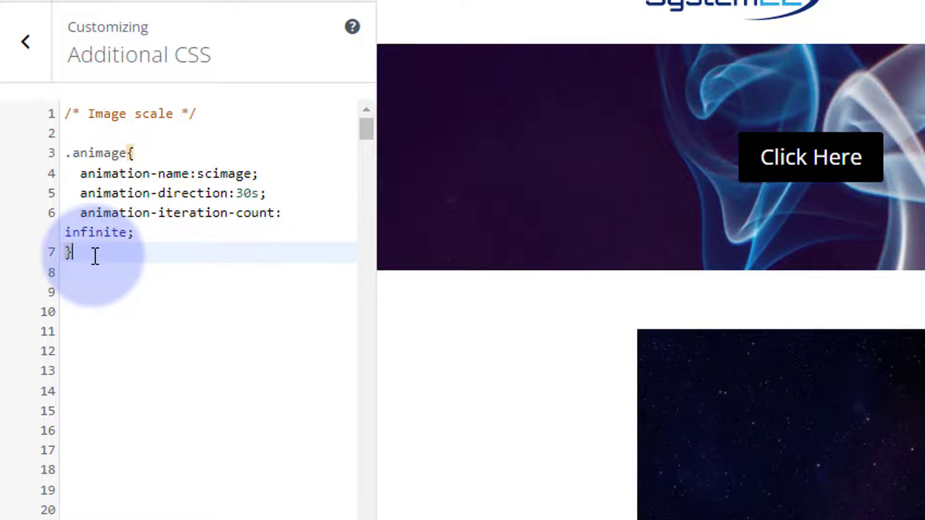
key(Return)
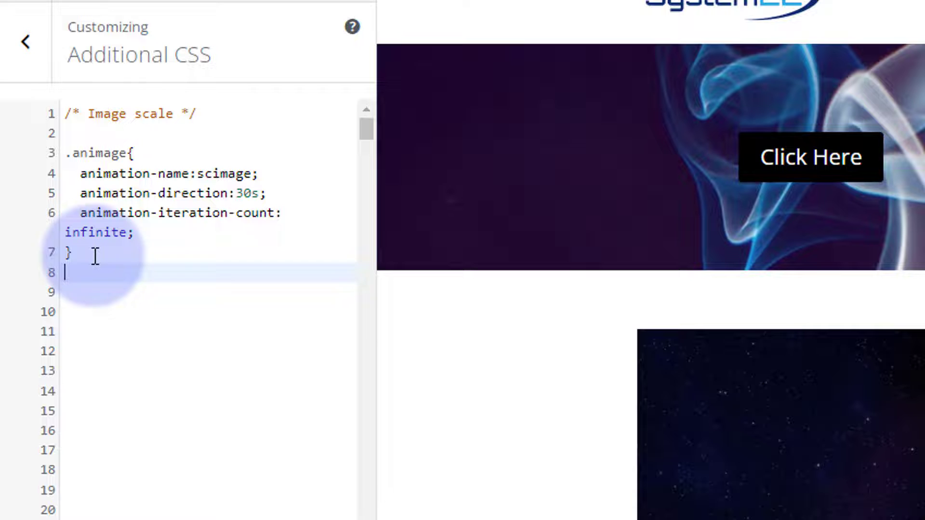
key(Return)
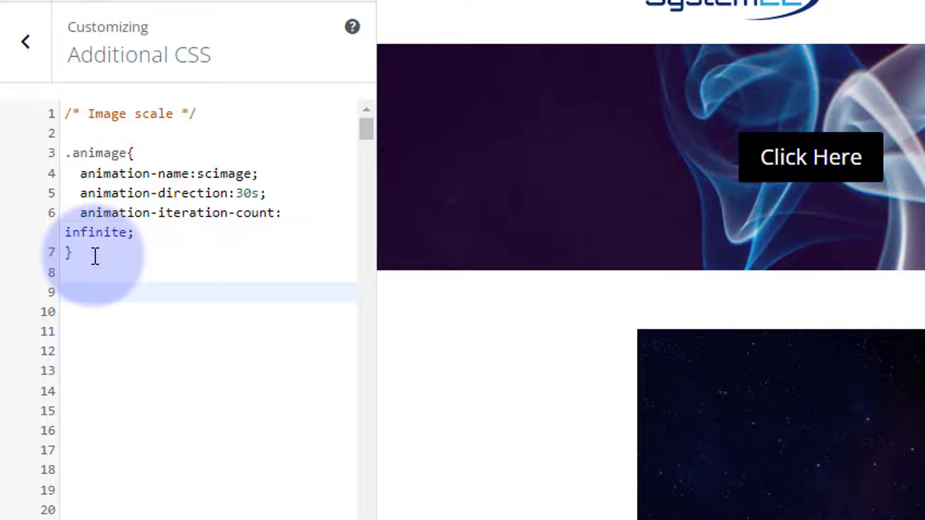
text(@keyframes)
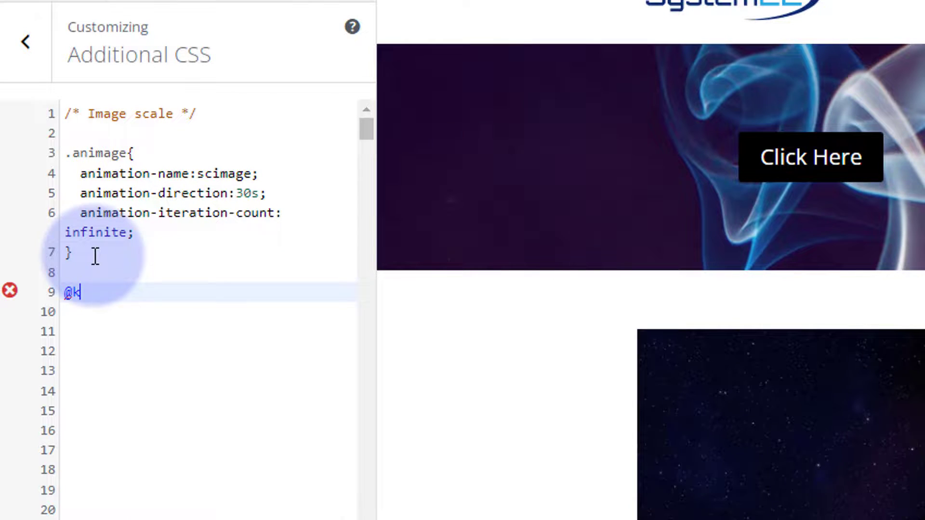
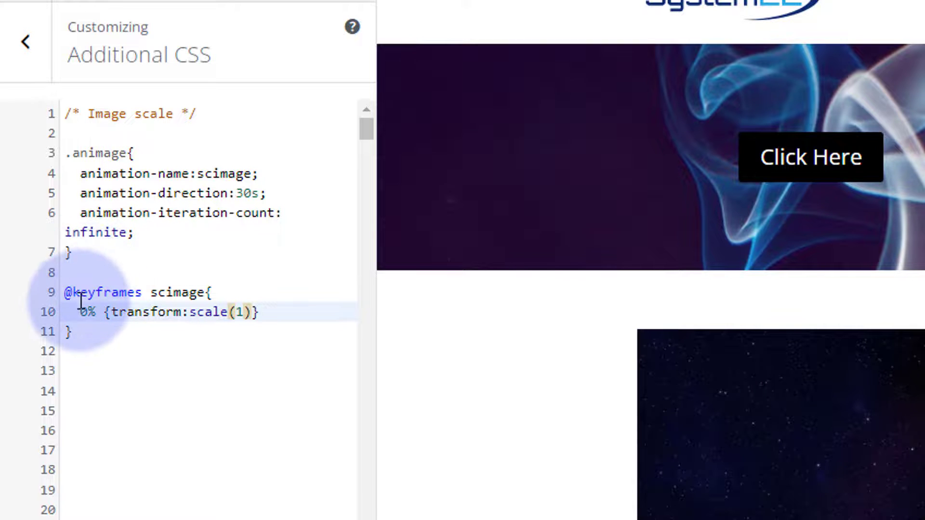
- Duplicate the 0% keyframe line onto a new line directly beneath it inside the scimage block
drag(77, 312, 265, 313)
key(ctrl+c)
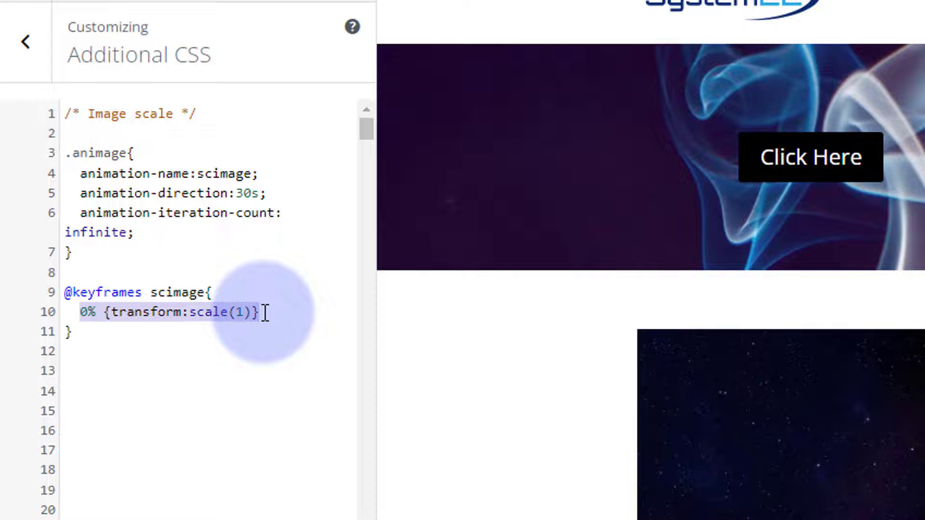
click(268, 316)
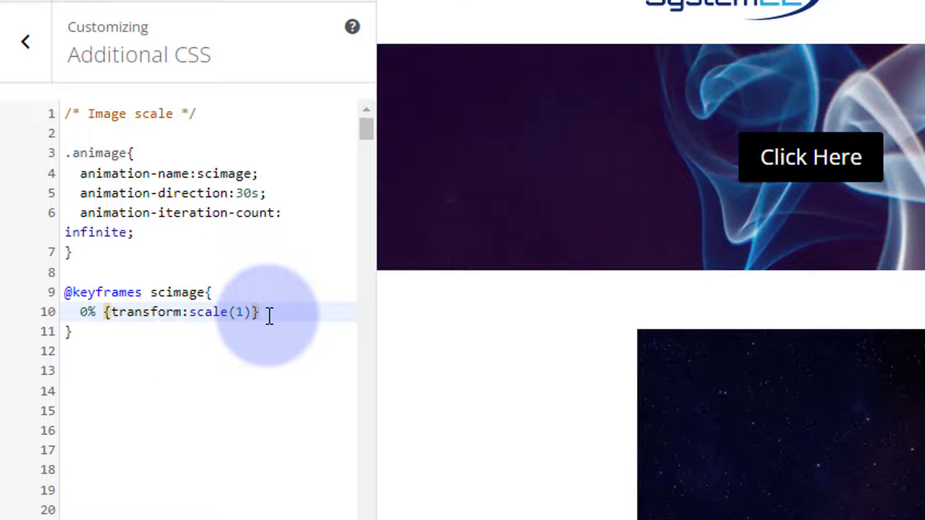
key(Return)
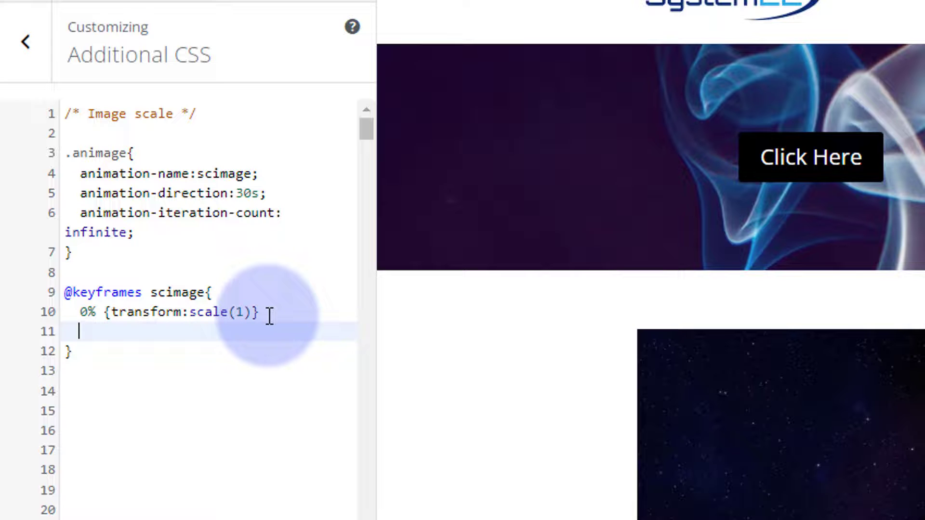
key(ctrl+v)
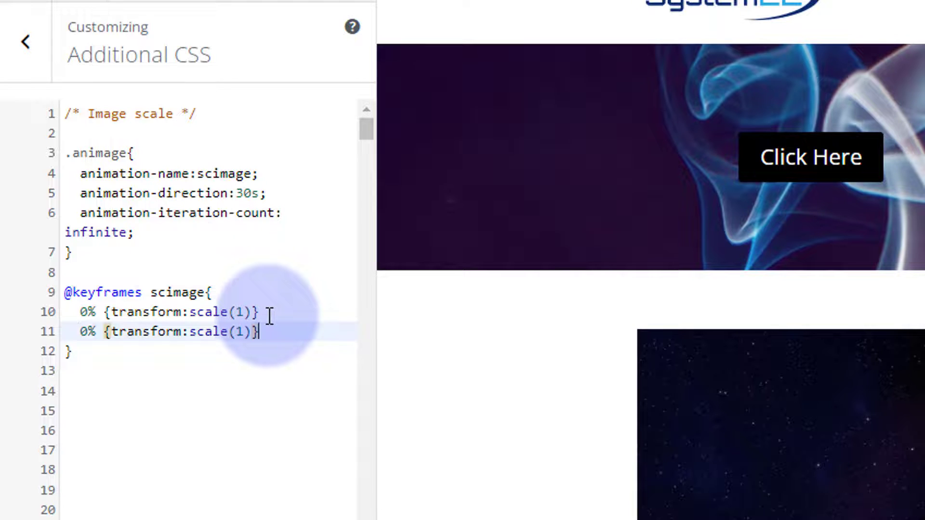
- Change the duplicated keyframe line to "100% {transform:scale(2)}"
click(80, 331)
text(10)
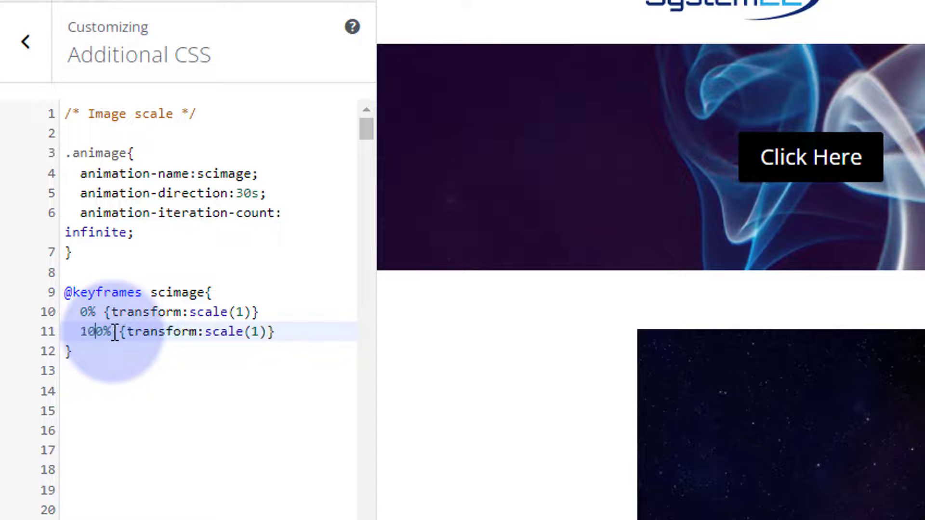
drag(251, 332, 259, 331)
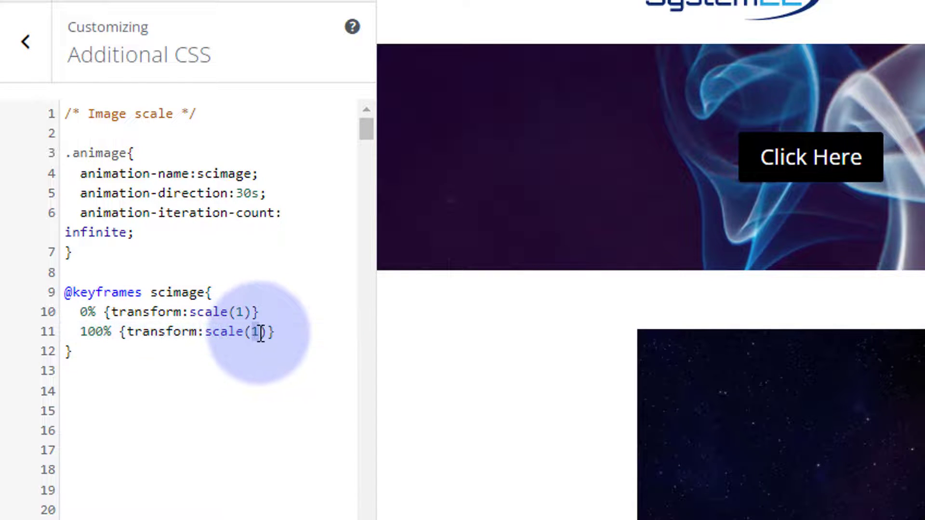
text(2)
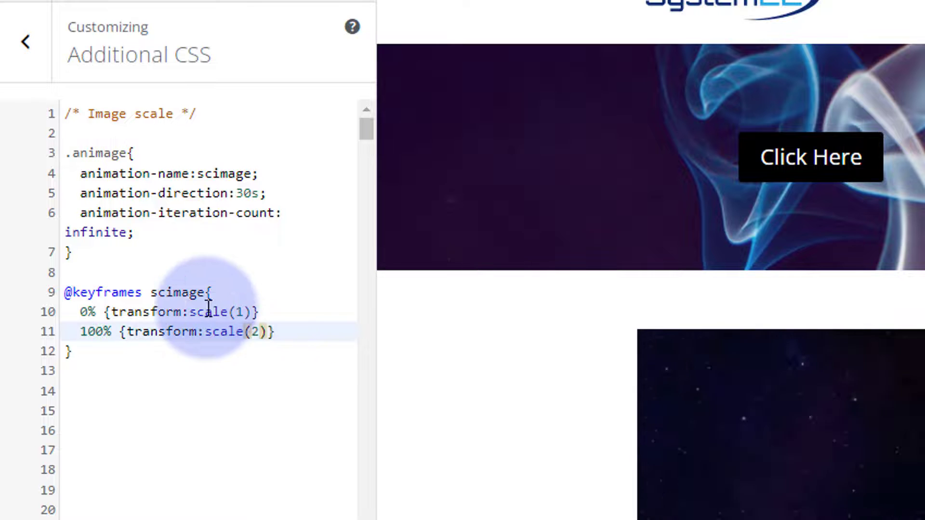
- Correct the animation-direction property in the .animage rule to animation-duration and publish the additional CSS
click(165, 193)
drag(180, 189, 228, 187)
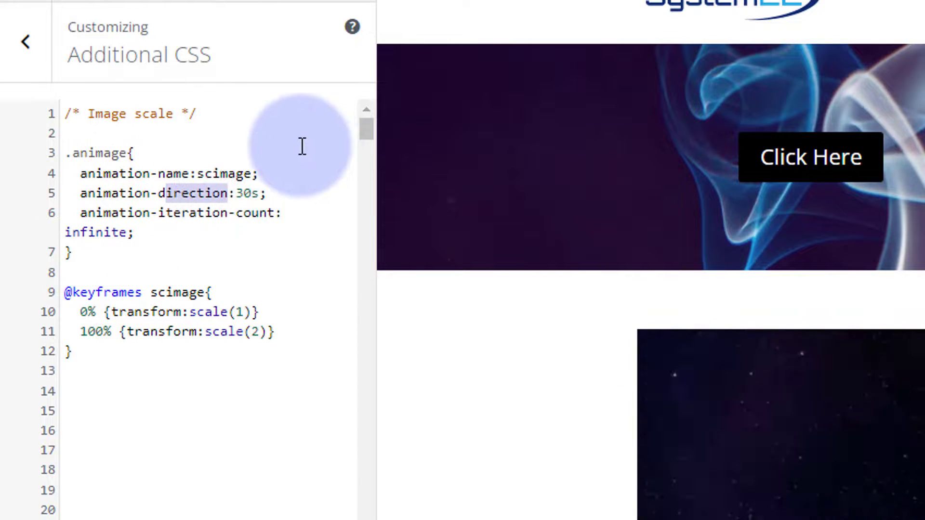
text(uration)
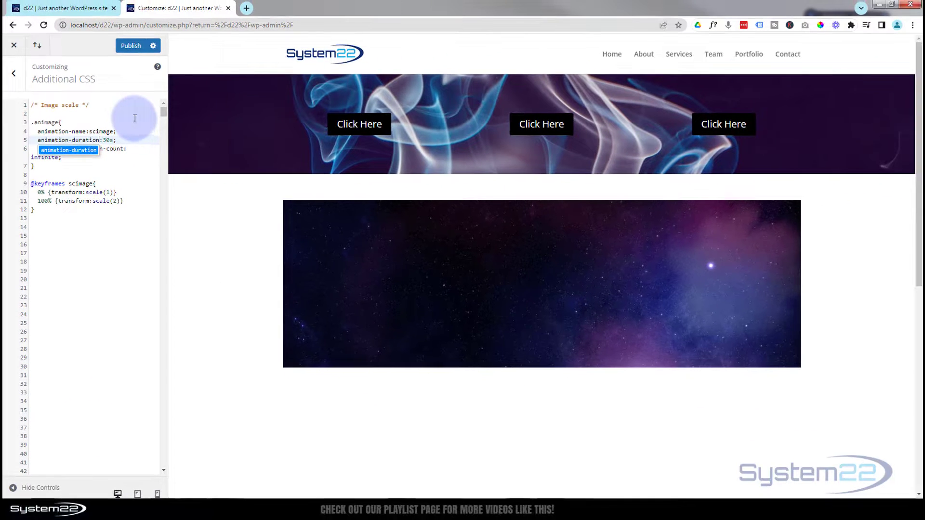
click(128, 174)
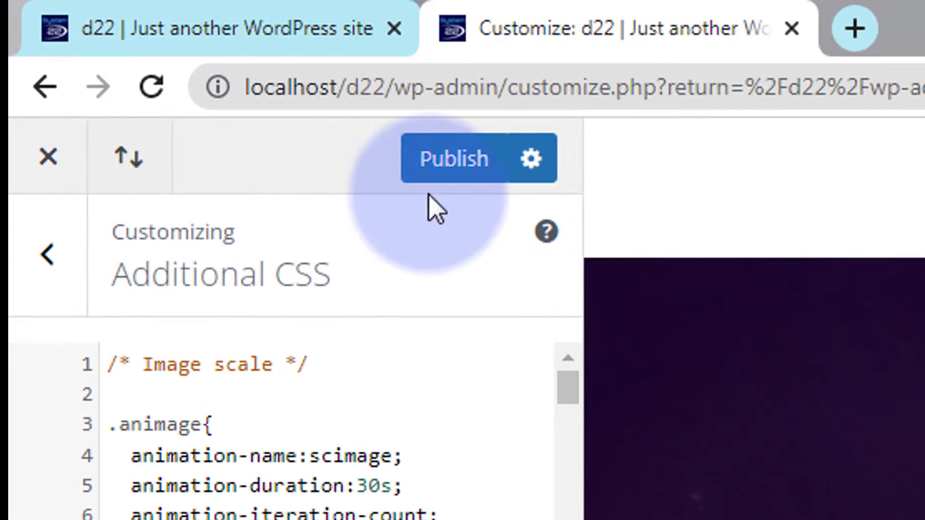
click(446, 175)
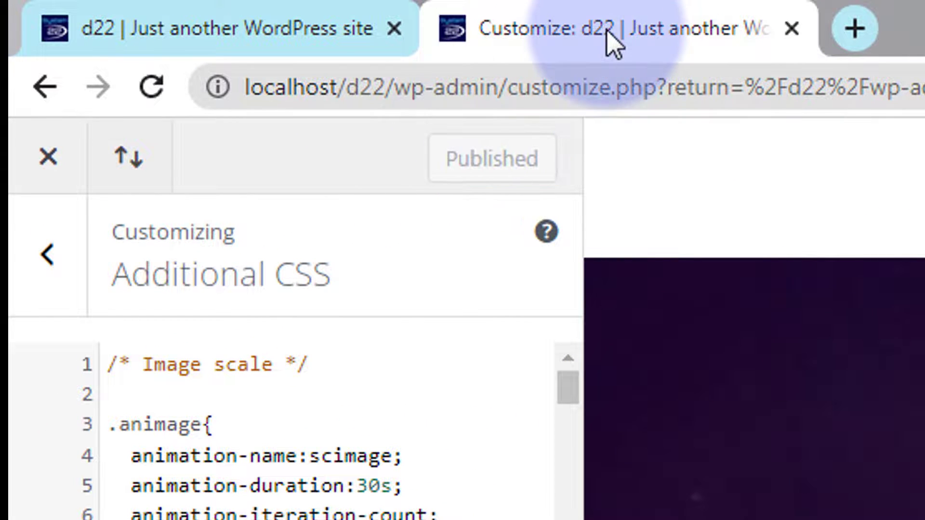
- Switch to the Divi Visual Builder page, set the top margin of the blurb row below the nebula image to -350px, and save the row settings
click(296, 36)
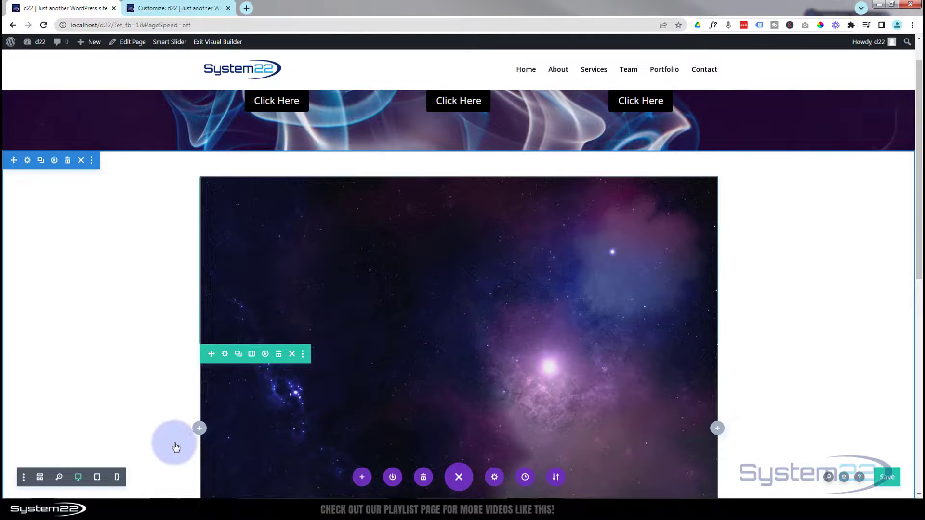
drag(344, 418, 226, 359)
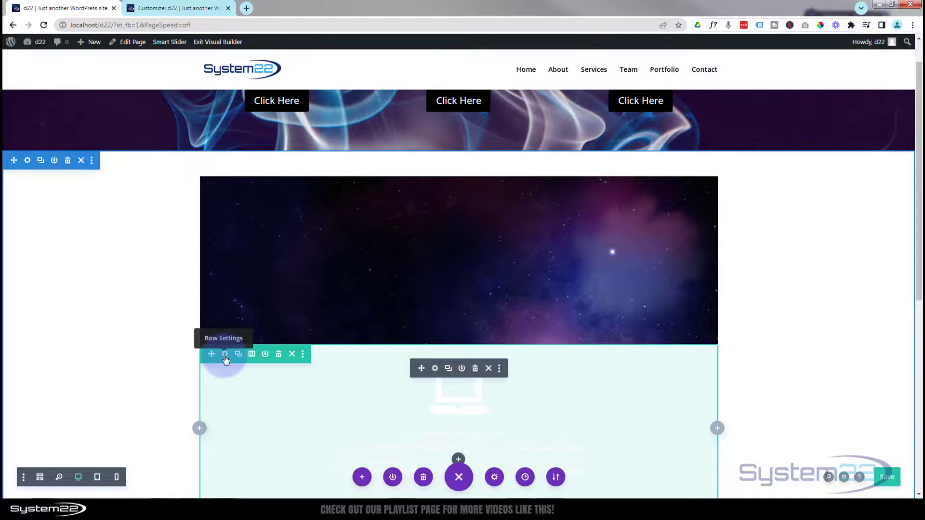
click(225, 356)
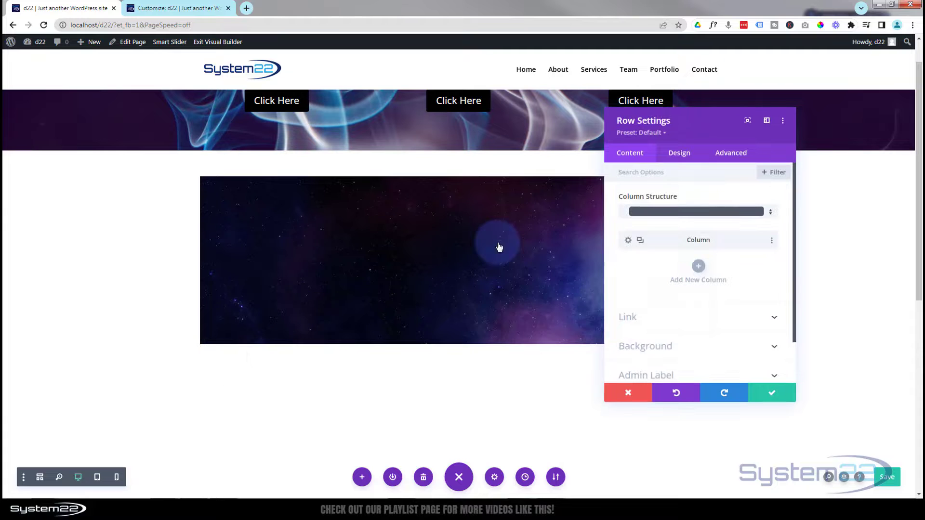
click(678, 154)
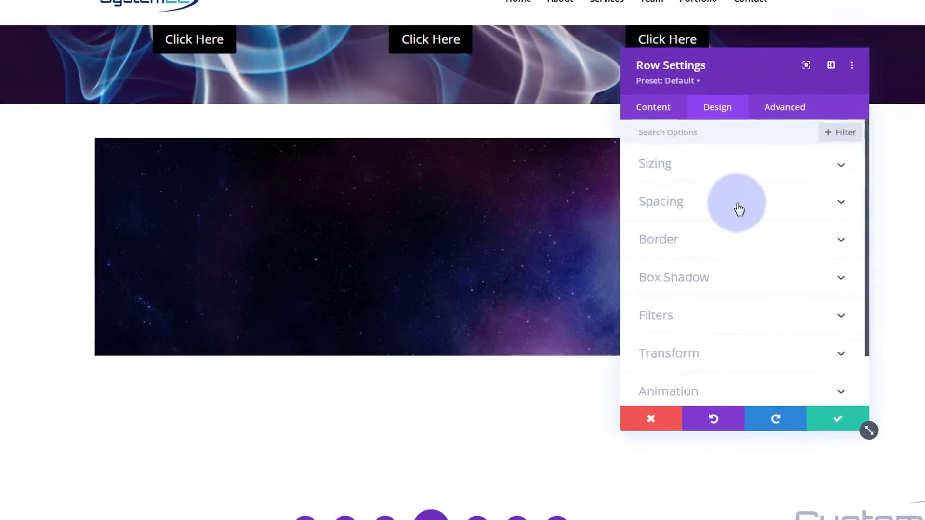
click(698, 227)
click(691, 169)
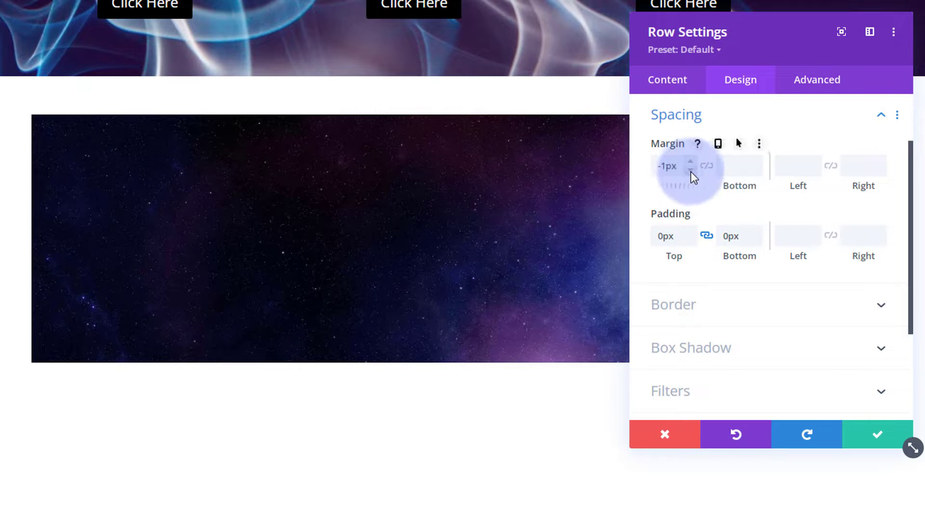
click(667, 170)
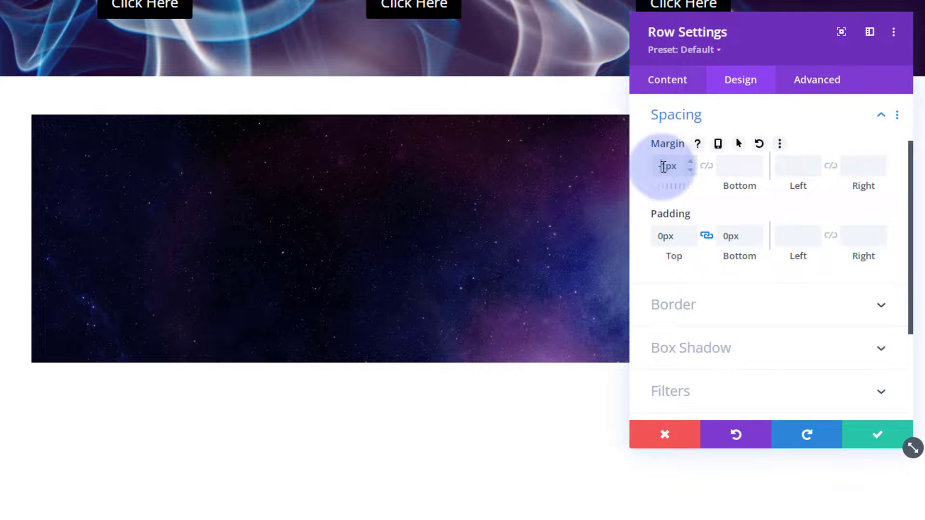
drag(667, 169, 702, 182)
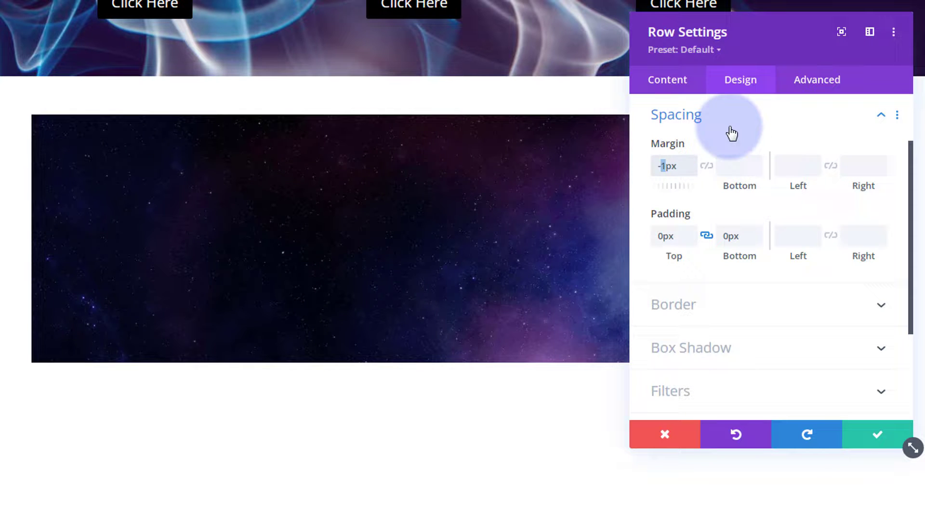
text(350)
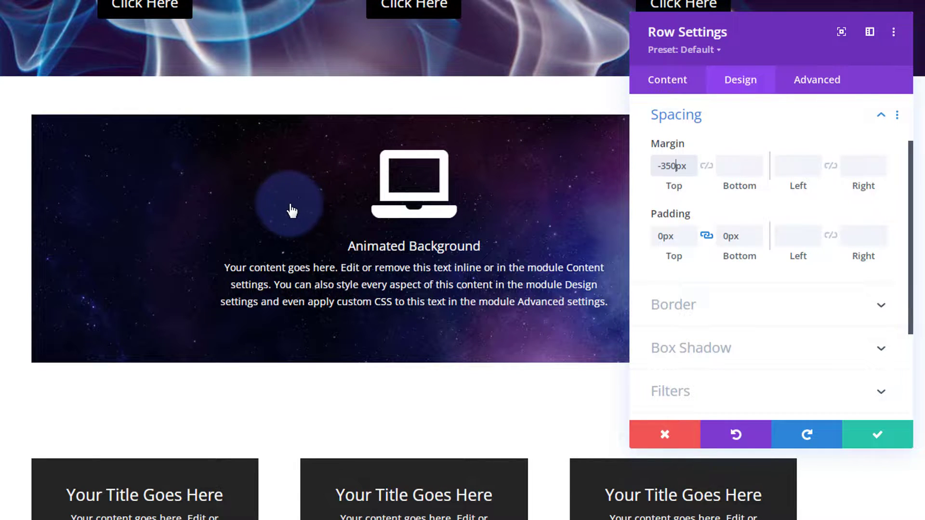
click(876, 444)
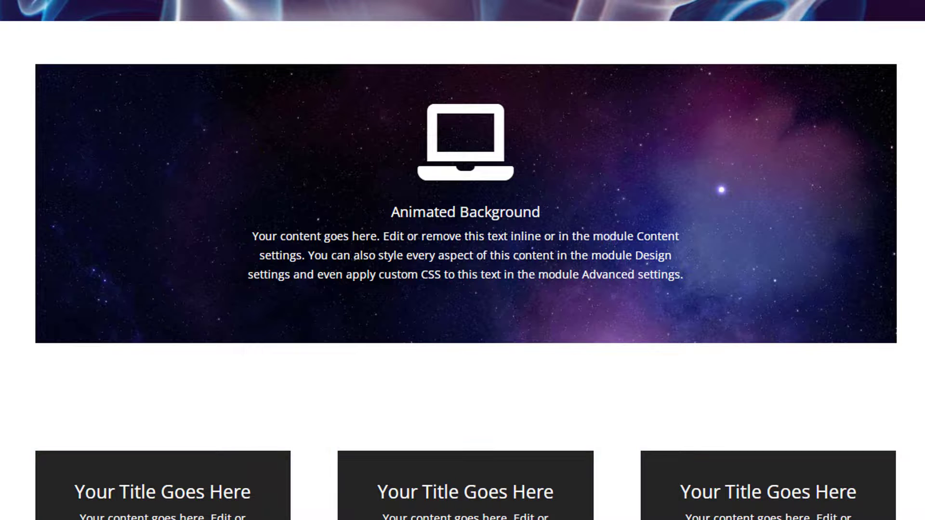
scroll(466, 260, up, 2)
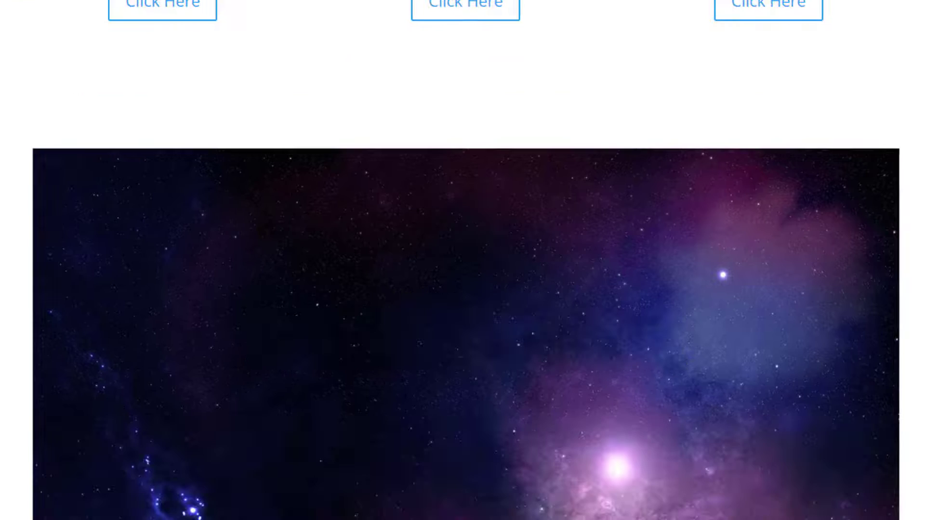